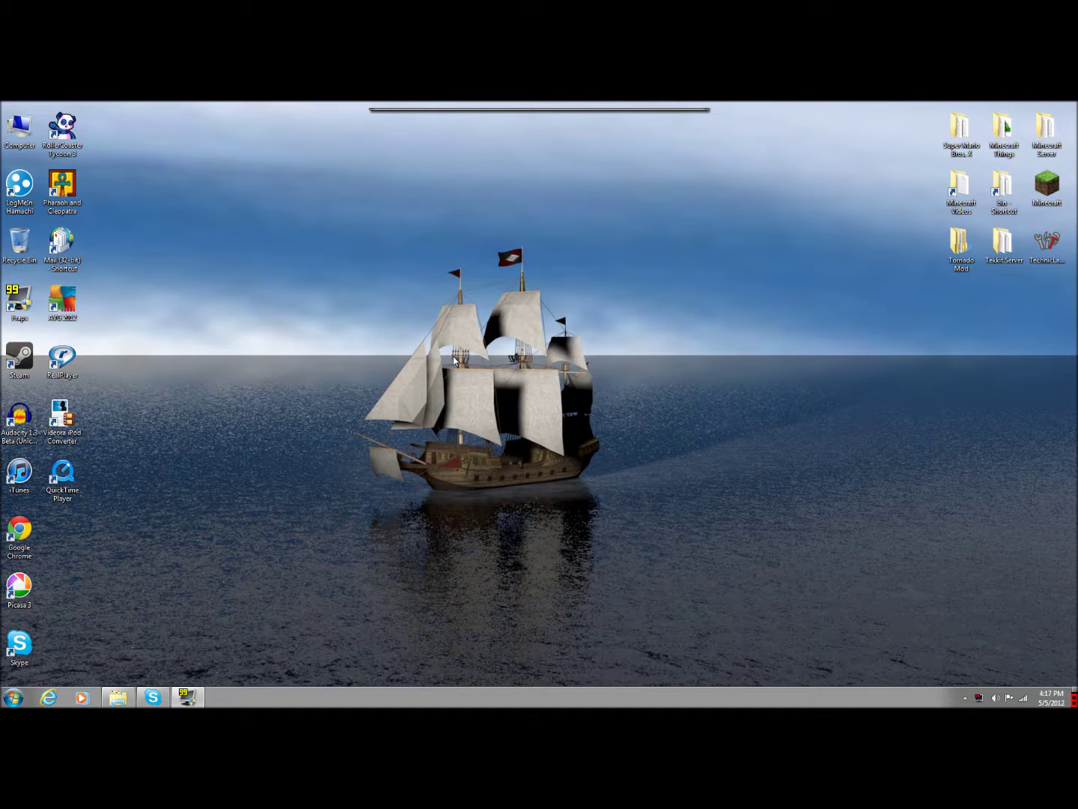
Launch Internet Explorer and load YouTube from the Favorites bookmarks
{"action": "left_click", "coordinate": [47, 697]}
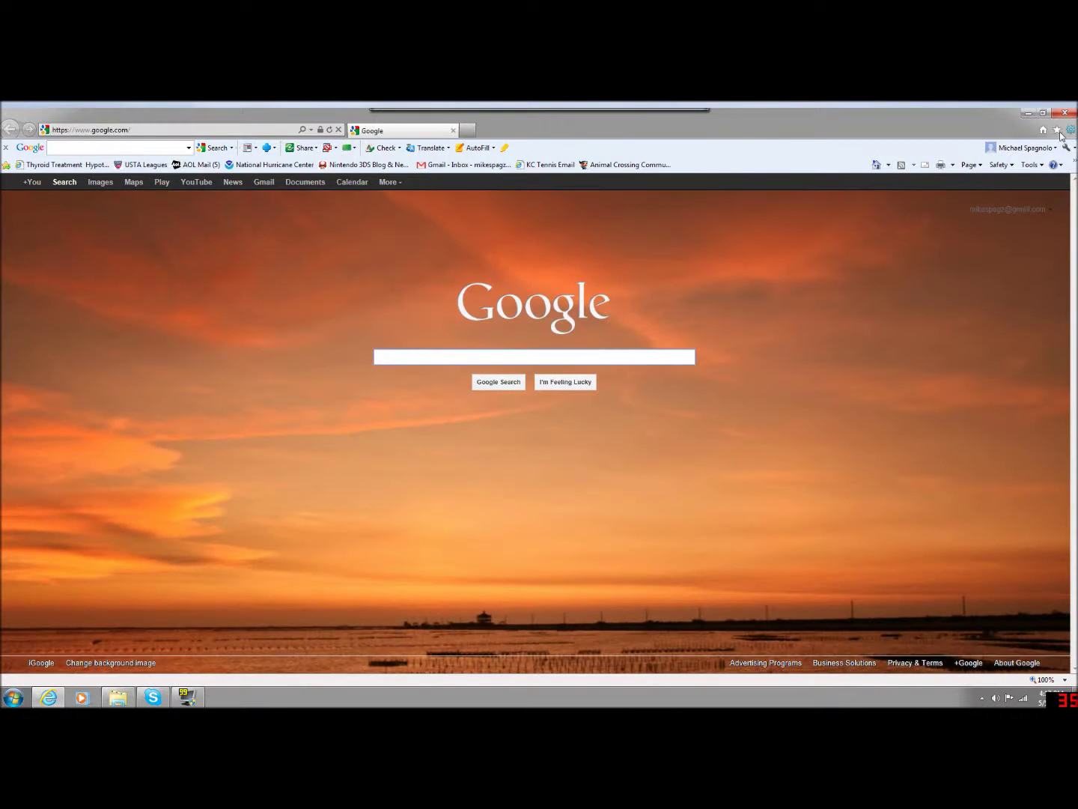
{"action": "left_click", "coordinate": [1058, 133]}
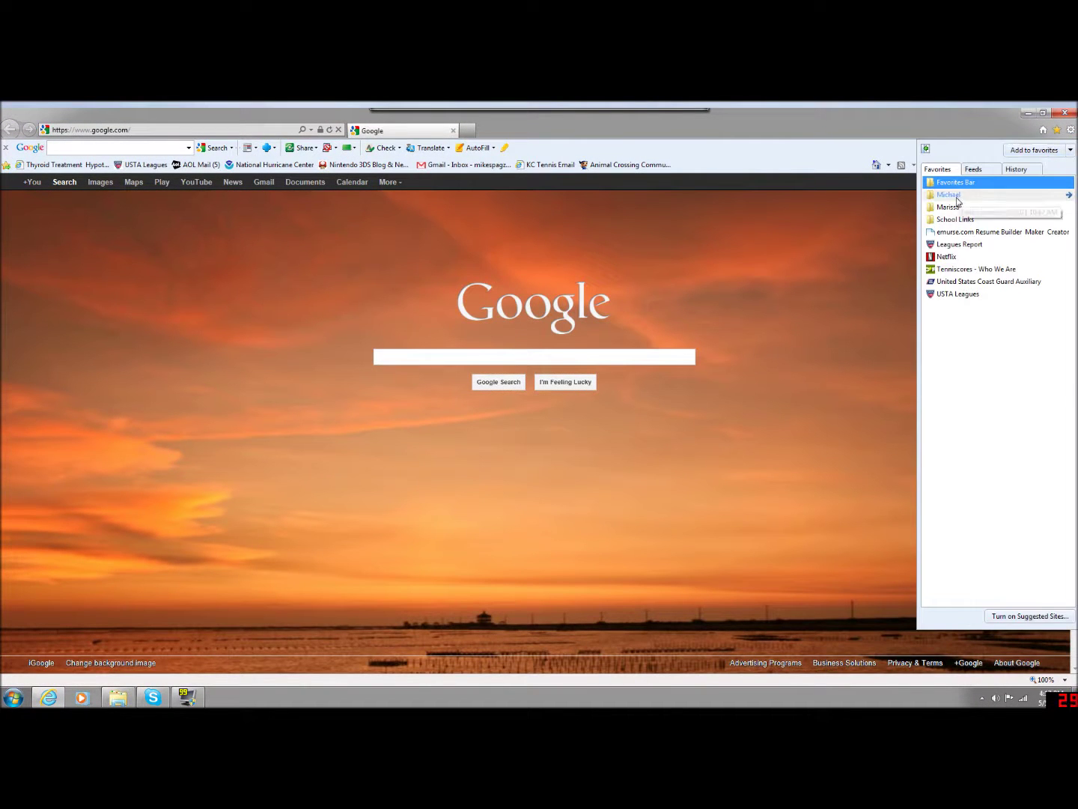
{"action": "left_click", "coordinate": [1000, 210]}
{"action": "scroll", "coordinate": [976, 487], "scroll_direction": "down", "scroll_amount": 2}
{"action": "left_click", "coordinate": [961, 504]}
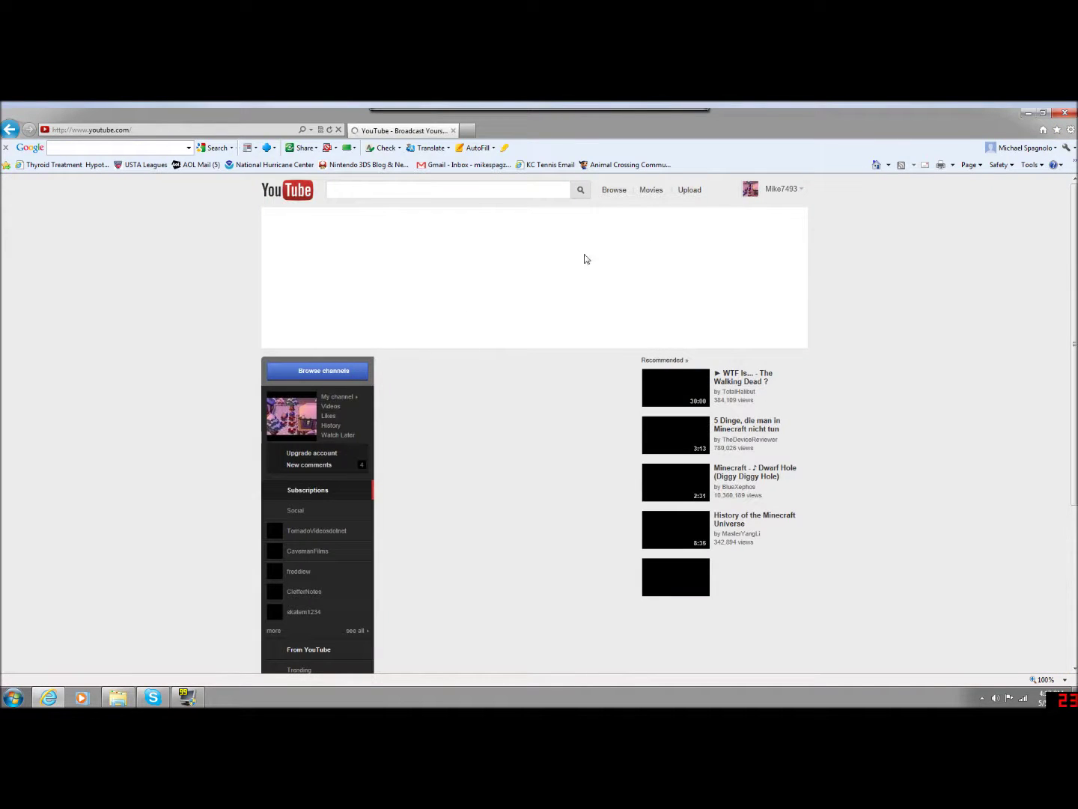
Open Tornado Survival Series Episode 7 from Video Manager and follow its coros.us description link
{"action": "left_click", "coordinate": [772, 197]}
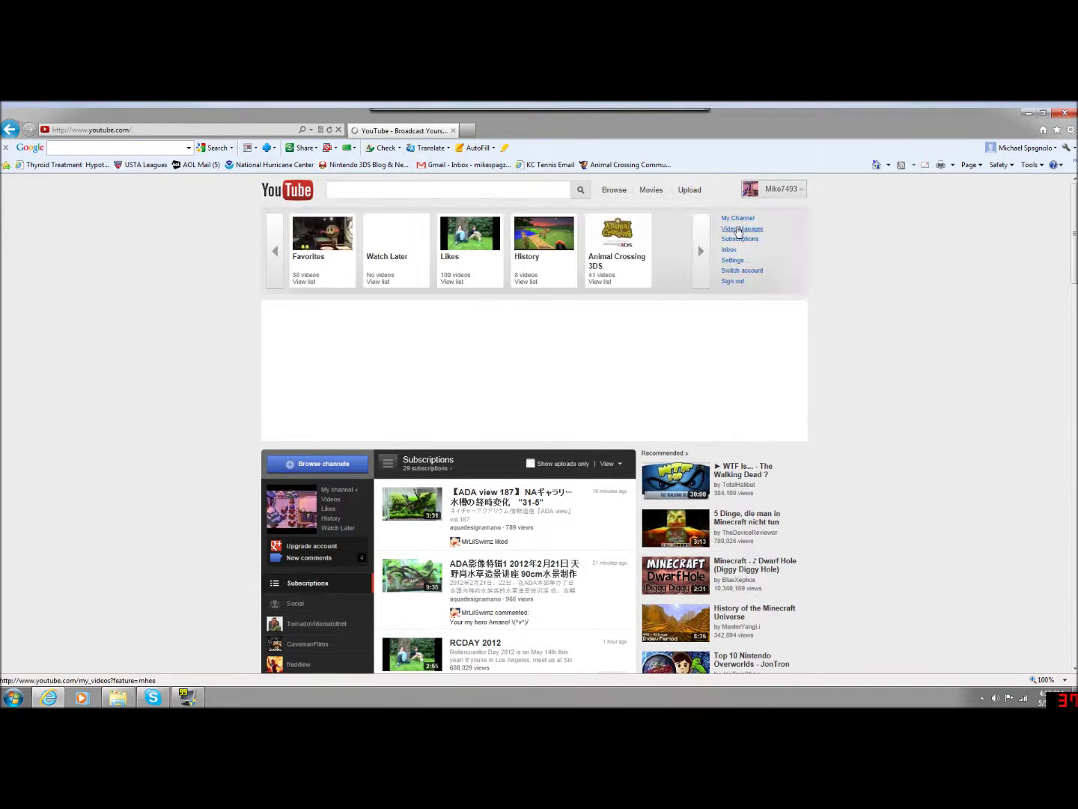
{"action": "left_click", "coordinate": [742, 228]}
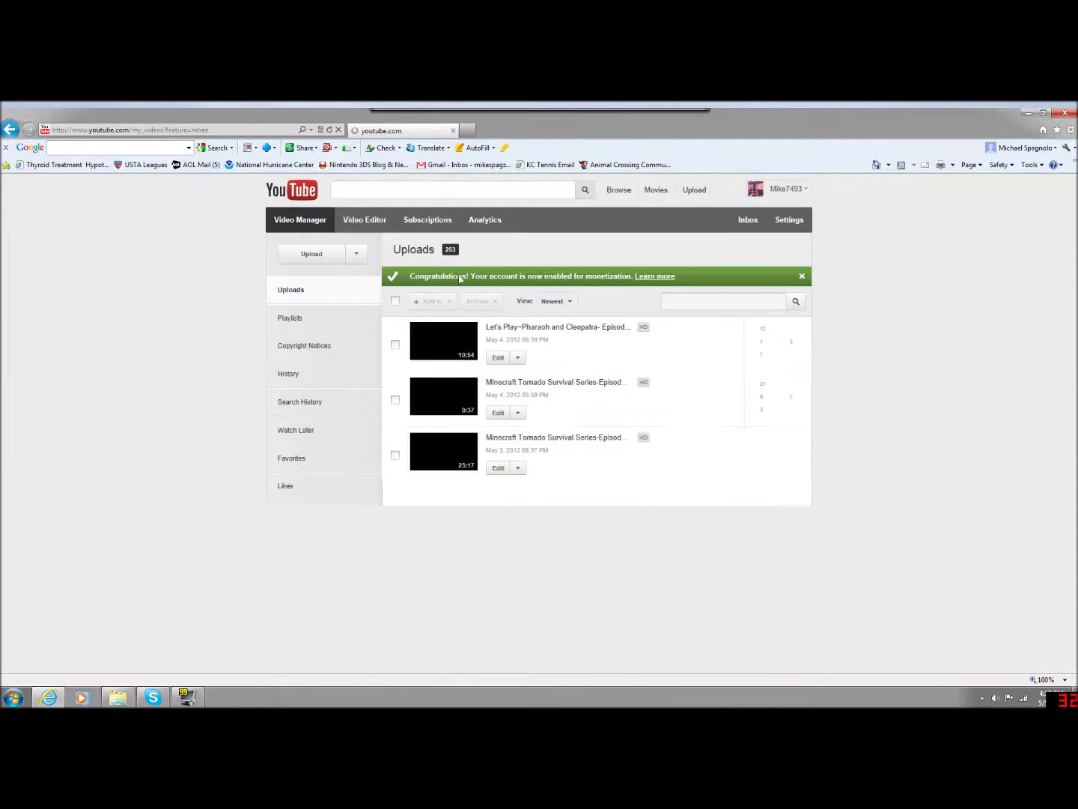
{"action": "left_click", "coordinate": [522, 389]}
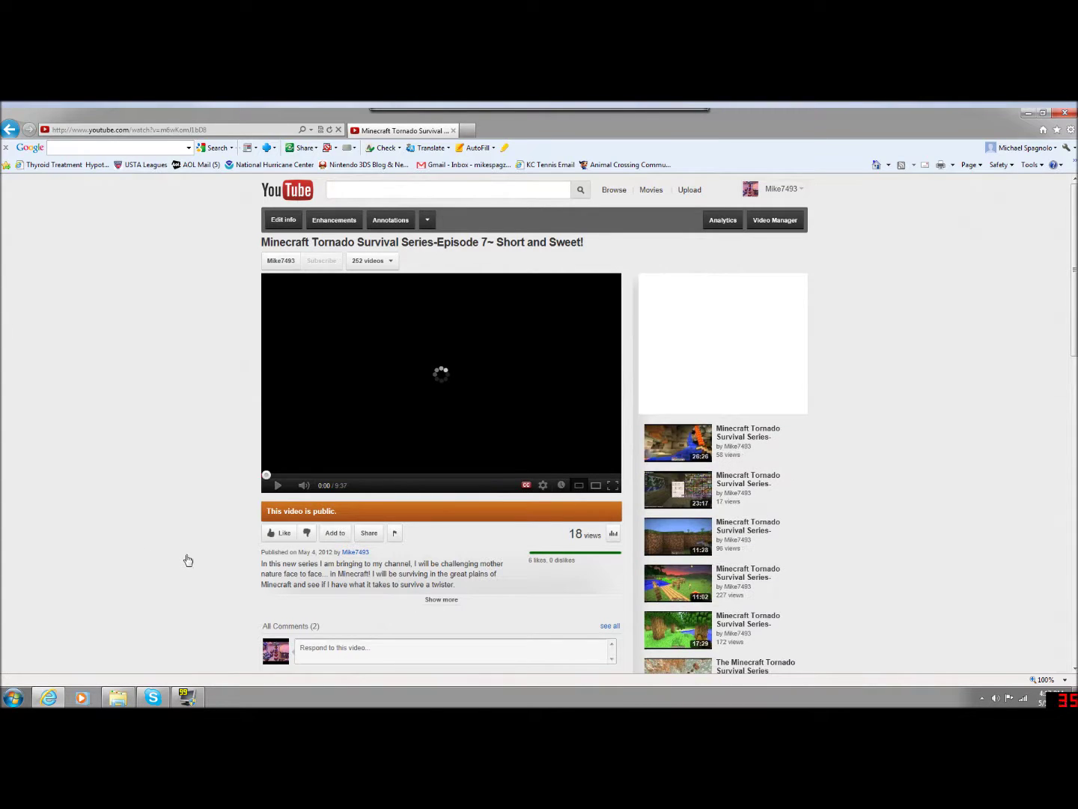
{"action": "left_click", "coordinate": [442, 599]}
{"action": "scroll", "coordinate": [491, 620], "scroll_direction": "down", "scroll_amount": 1}
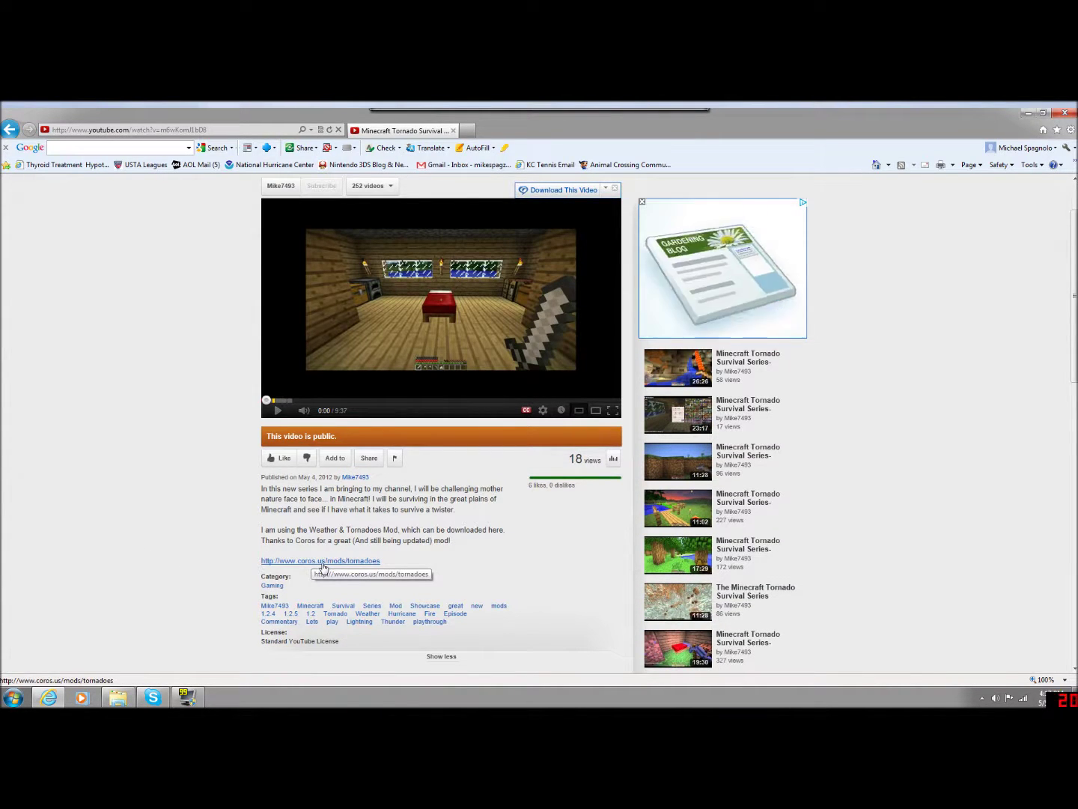
{"action": "left_click", "coordinate": [323, 562]}
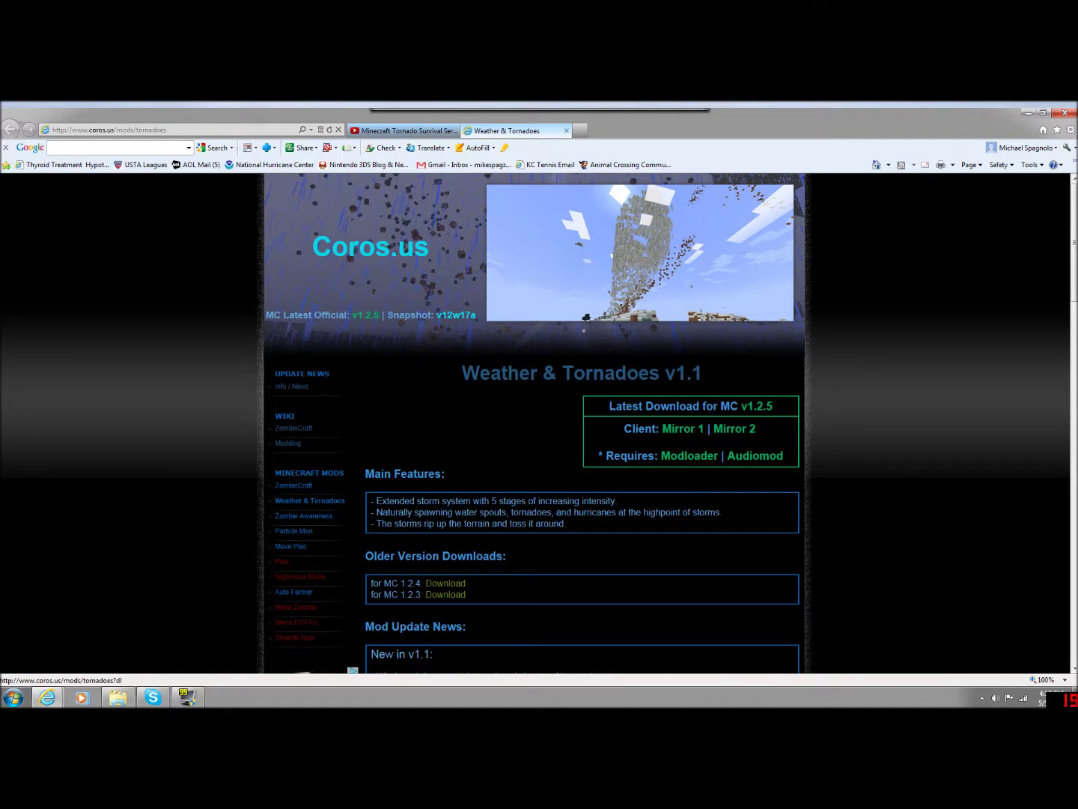
Download the Weather & Tornadoes v1.1 client from Mirror 1, then open the ModLoader forum page
{"action": "left_click", "coordinate": [680, 434]}
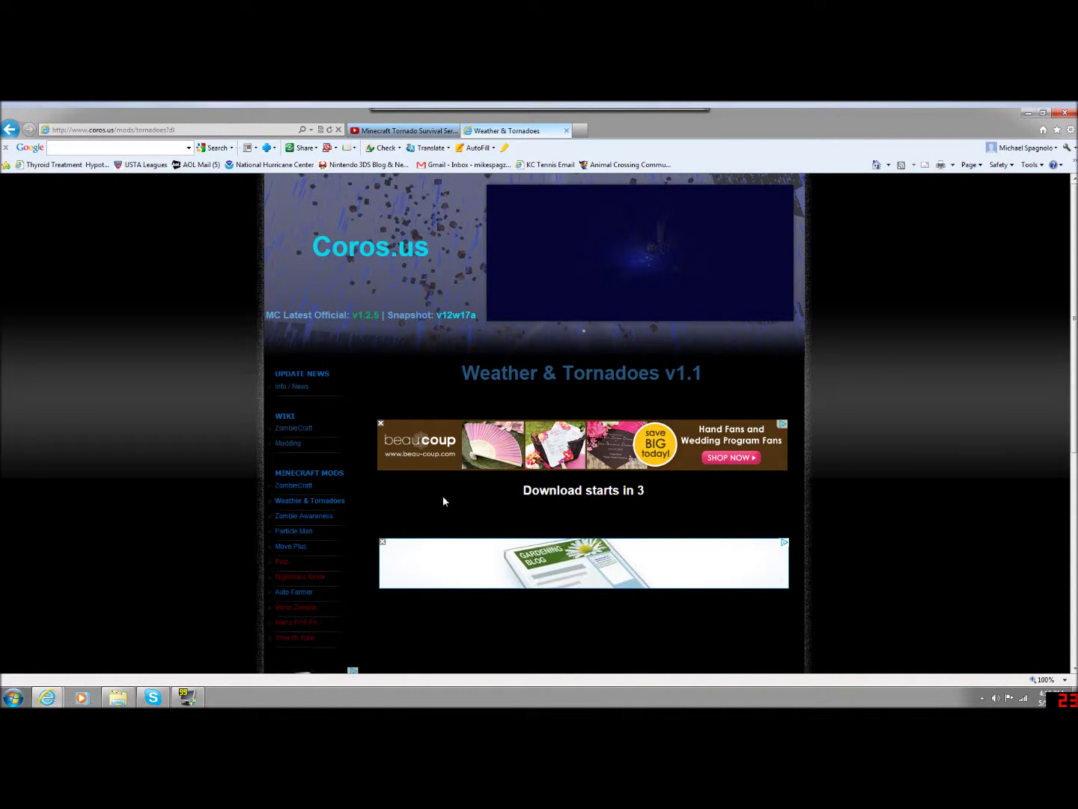
{"action": "left_click", "coordinate": [10, 129]}
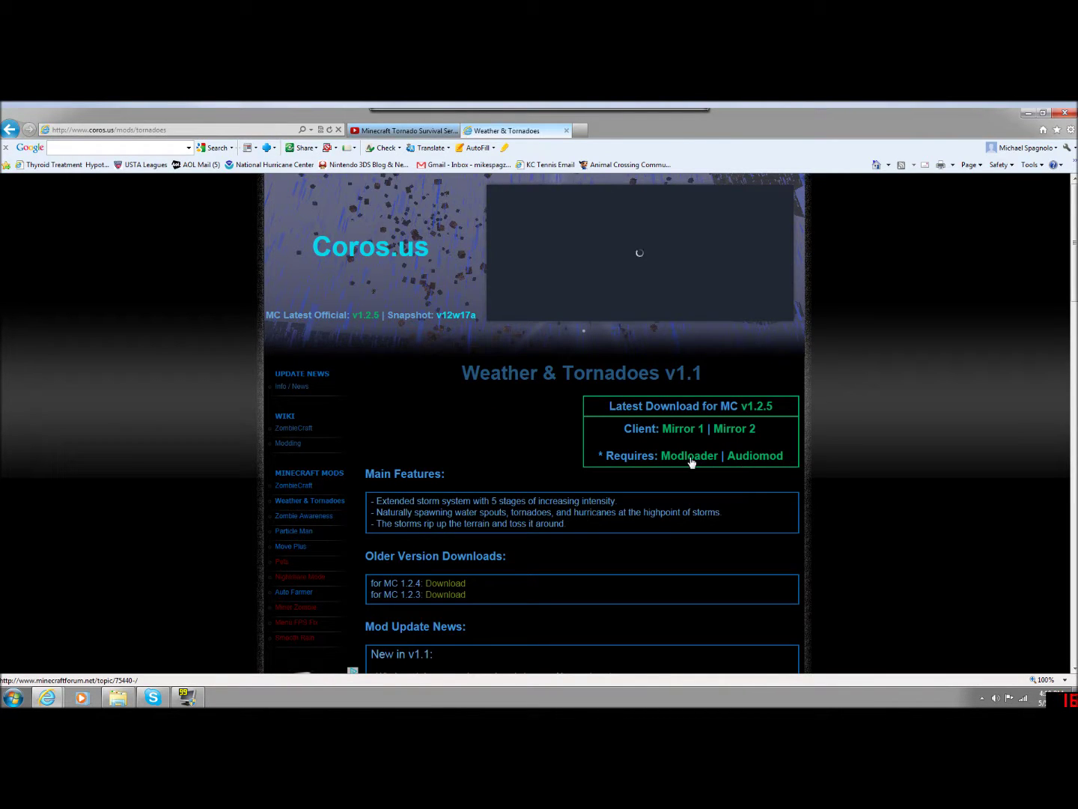
{"action": "left_click", "coordinate": [691, 458]}
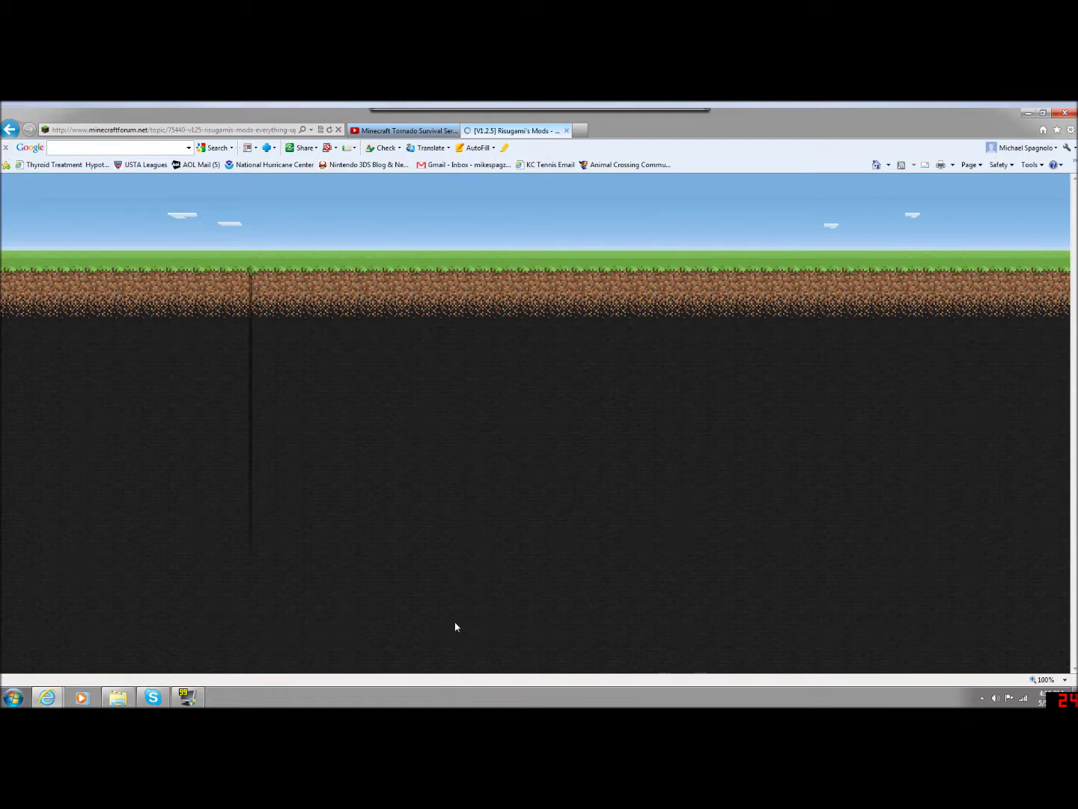
Download ModLoader 1.2.5 directly from the Risugami's Mods forum list
{"action": "scroll", "coordinate": [449, 558], "scroll_direction": "down", "scroll_amount": 5}
{"action": "scroll", "coordinate": [479, 558], "scroll_direction": "down", "scroll_amount": 15}
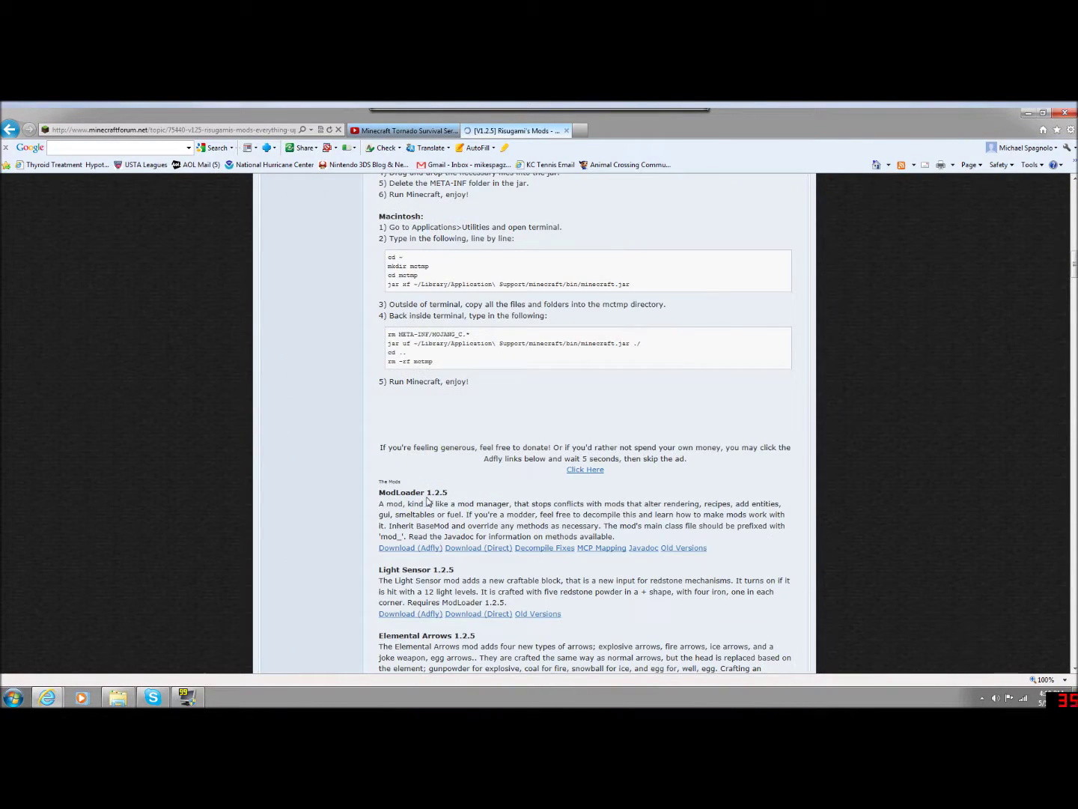
{"action": "left_click", "coordinate": [483, 549]}
Close Internet Explorer
{"action": "scroll", "coordinate": [490, 570], "scroll_direction": "down", "scroll_amount": 3}
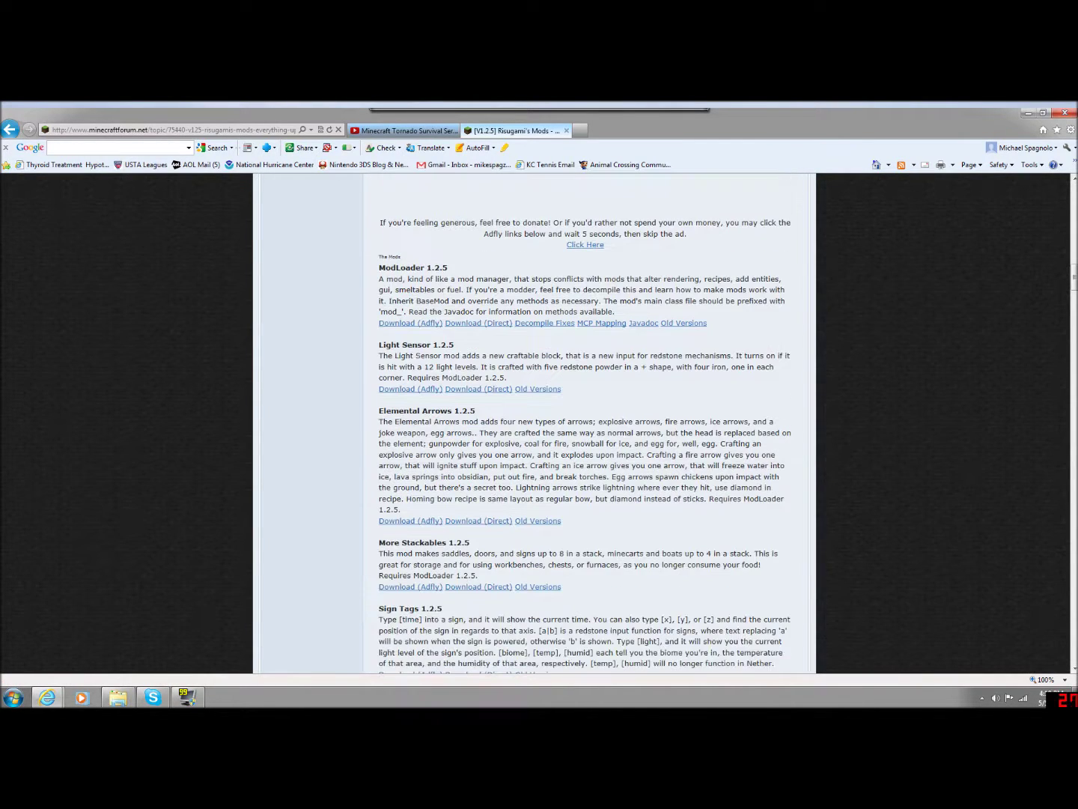
{"action": "scroll", "coordinate": [367, 567], "scroll_direction": "down", "scroll_amount": 3}
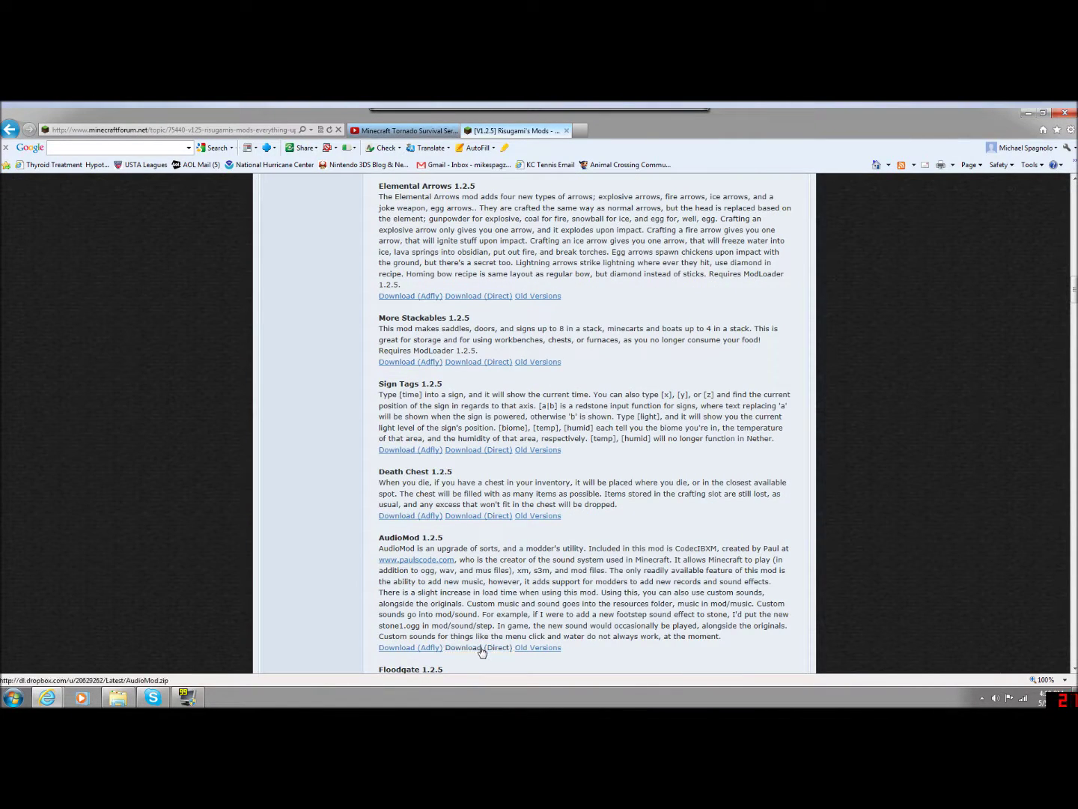
{"action": "scroll", "coordinate": [584, 419], "scroll_direction": "up", "scroll_amount": 15}
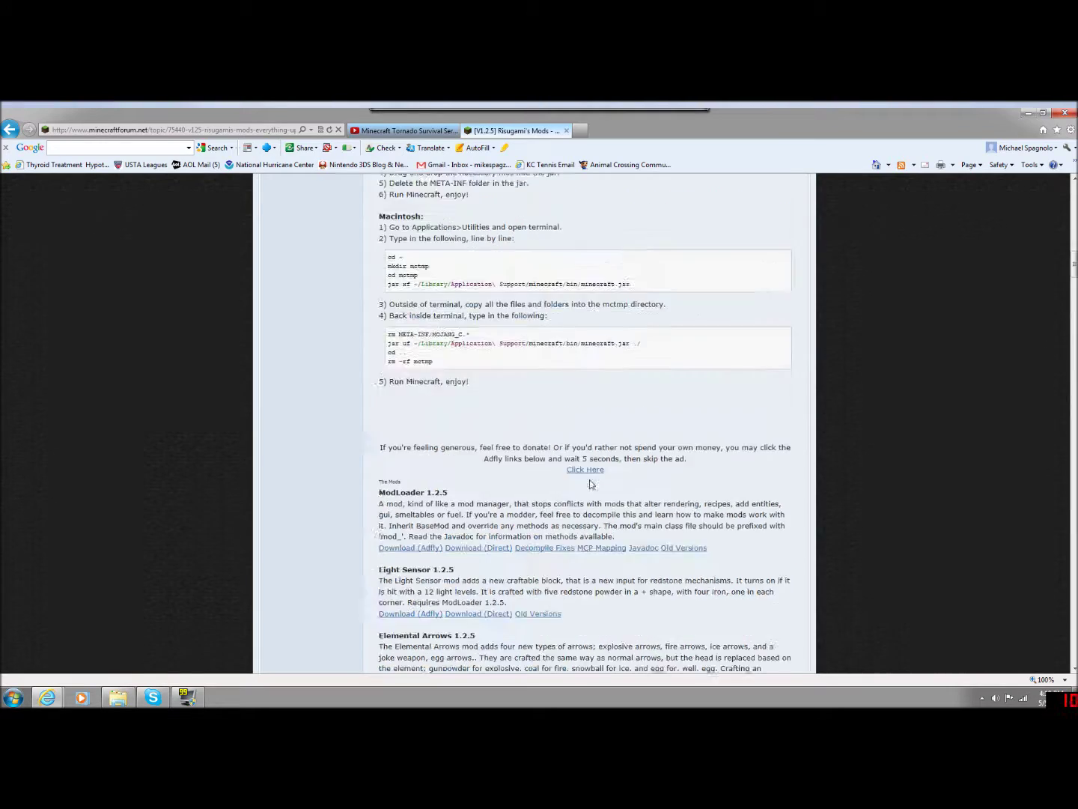
{"action": "left_click", "coordinate": [1066, 116]}
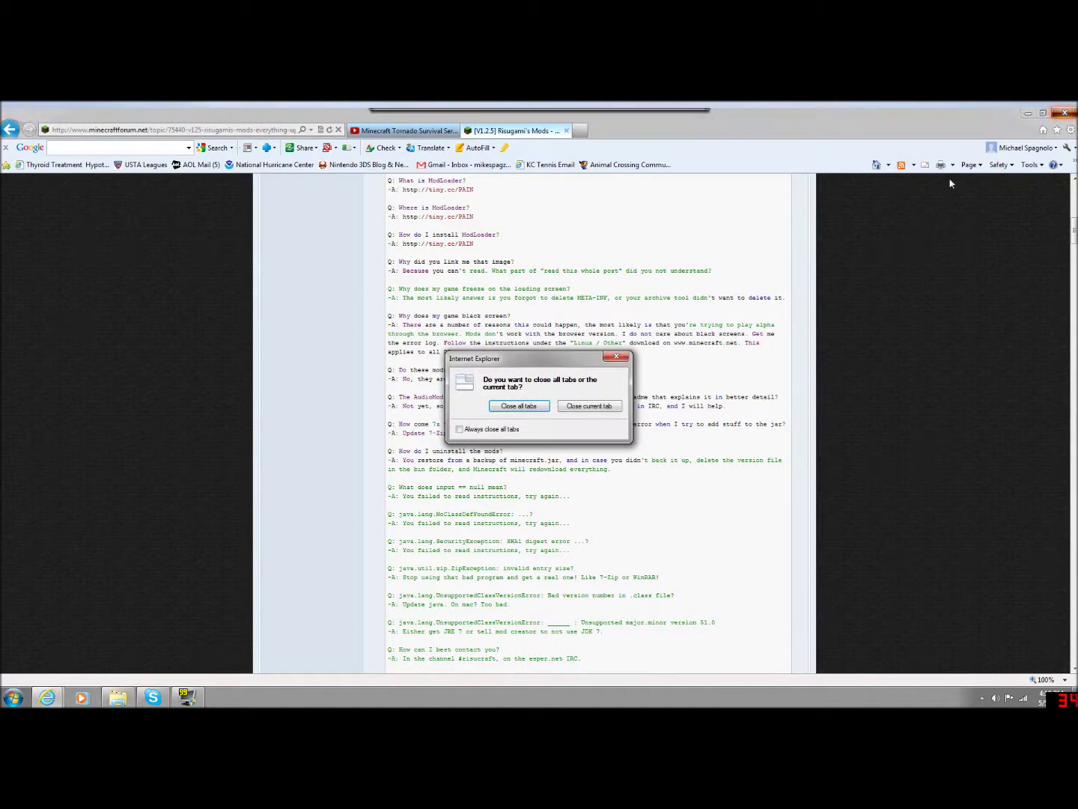
Close all browser tabs and view the downloaded mod archives in the Downloads folder
{"action": "left_click", "coordinate": [518, 409]}
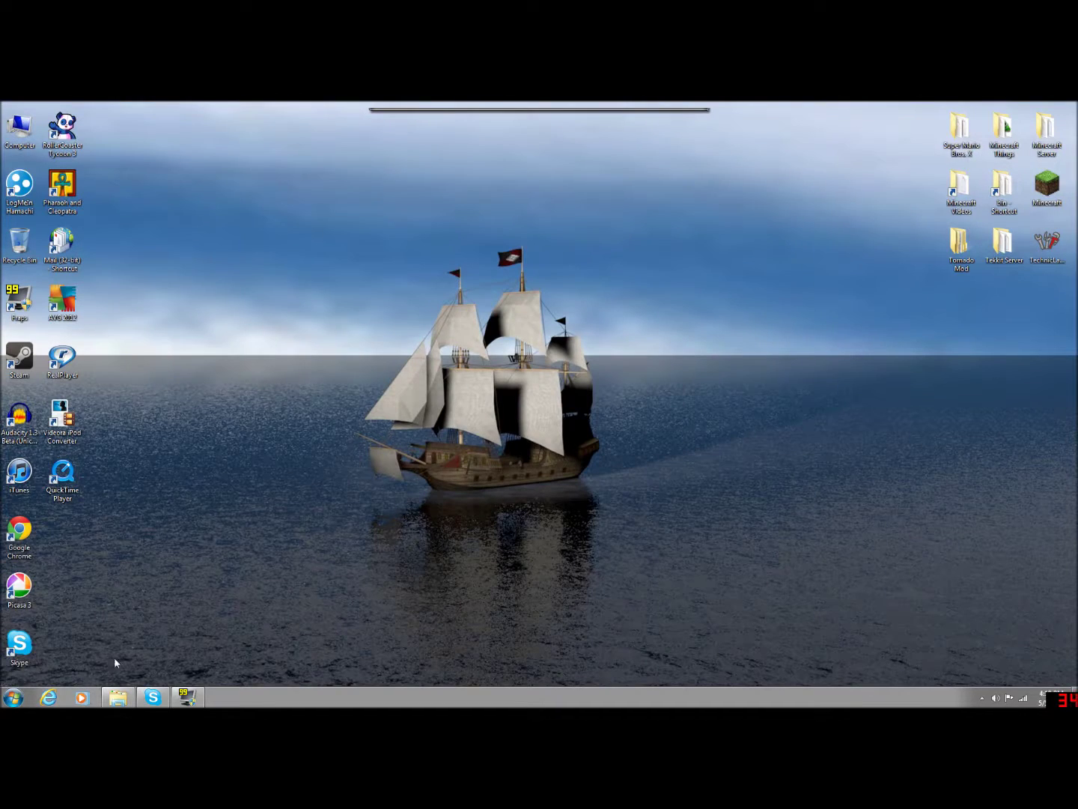
{"action": "left_click", "coordinate": [119, 698]}
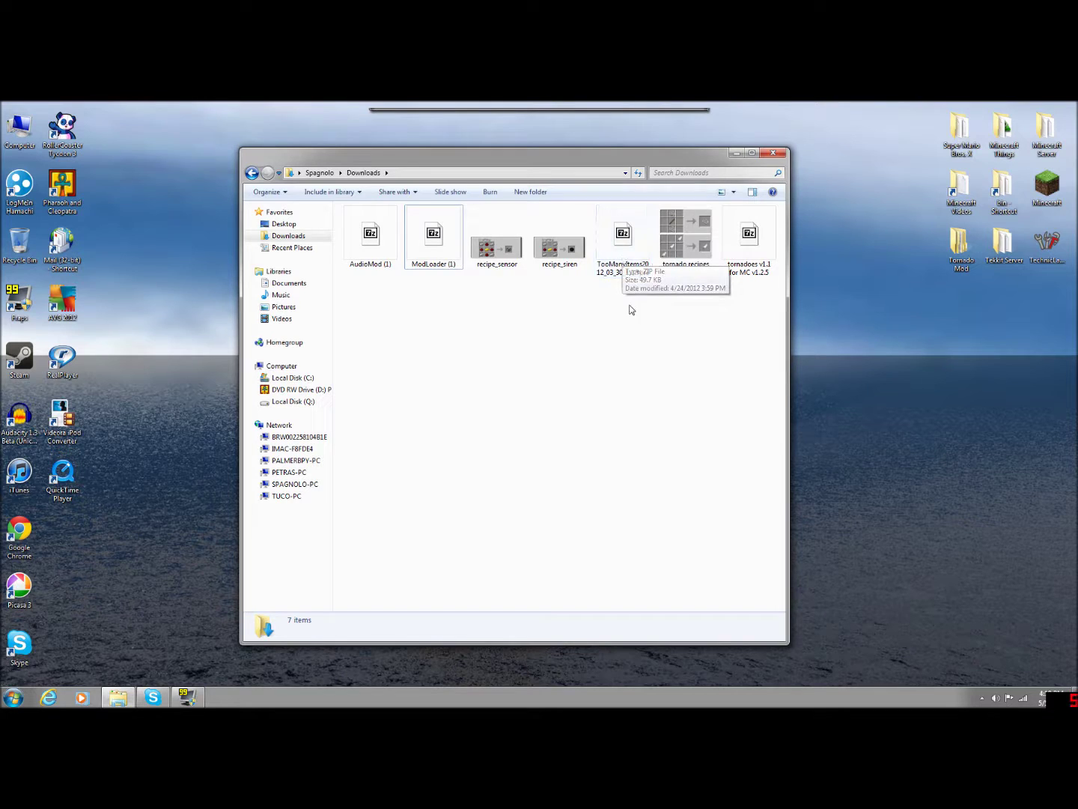
{"action": "left_click", "coordinate": [626, 258]}
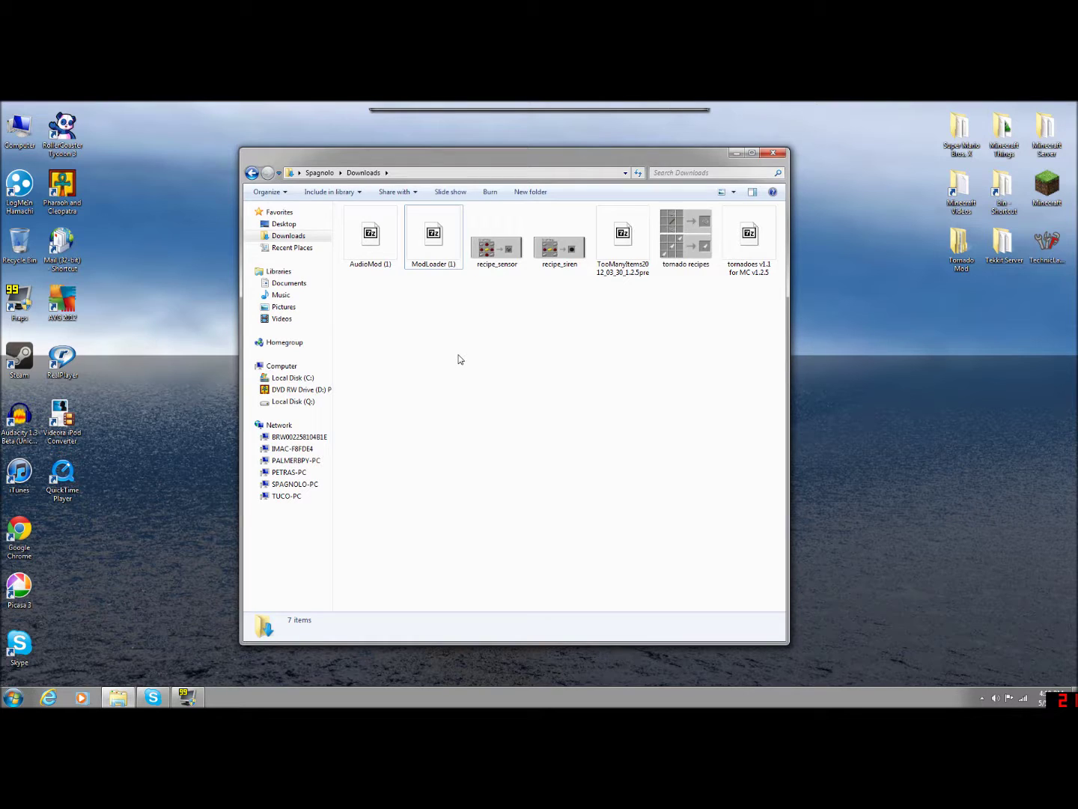
{"action": "mouse_move", "coordinate": [439, 253]}
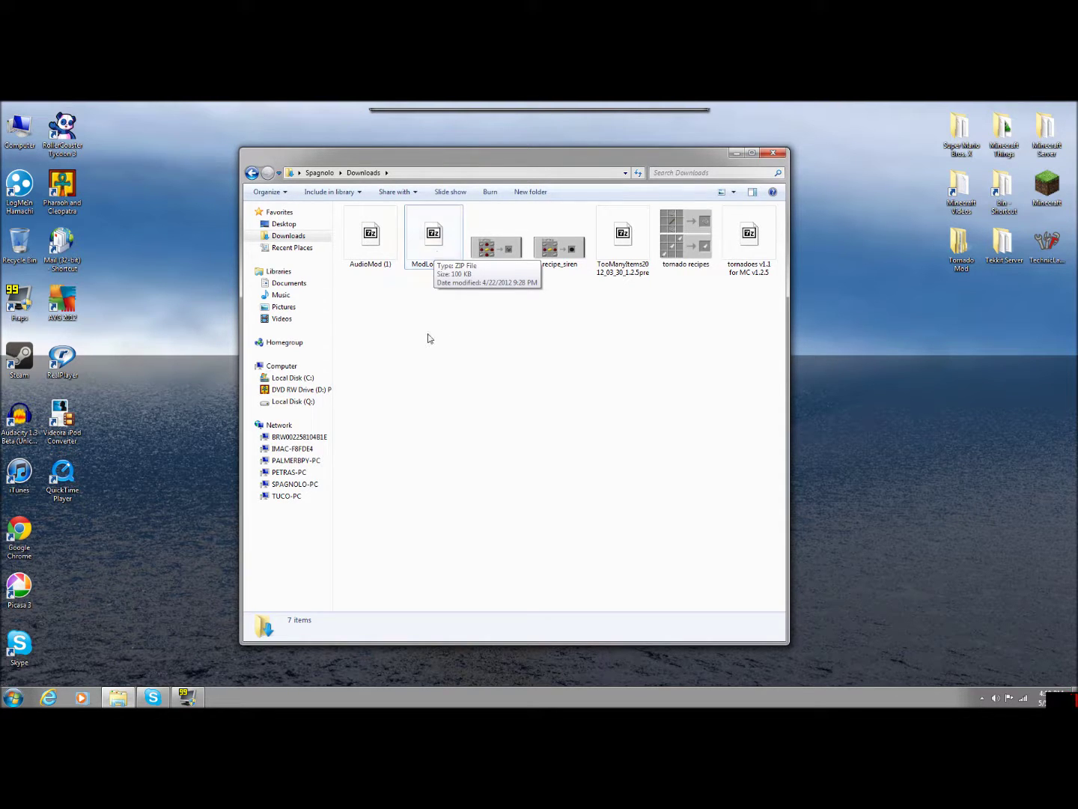
Create a new desktop folder named 'Tornado'
{"action": "left_click_drag", "start_coordinate": [711, 158], "coordinate": [619, 157]}
{"action": "right_click", "coordinate": [885, 412]}
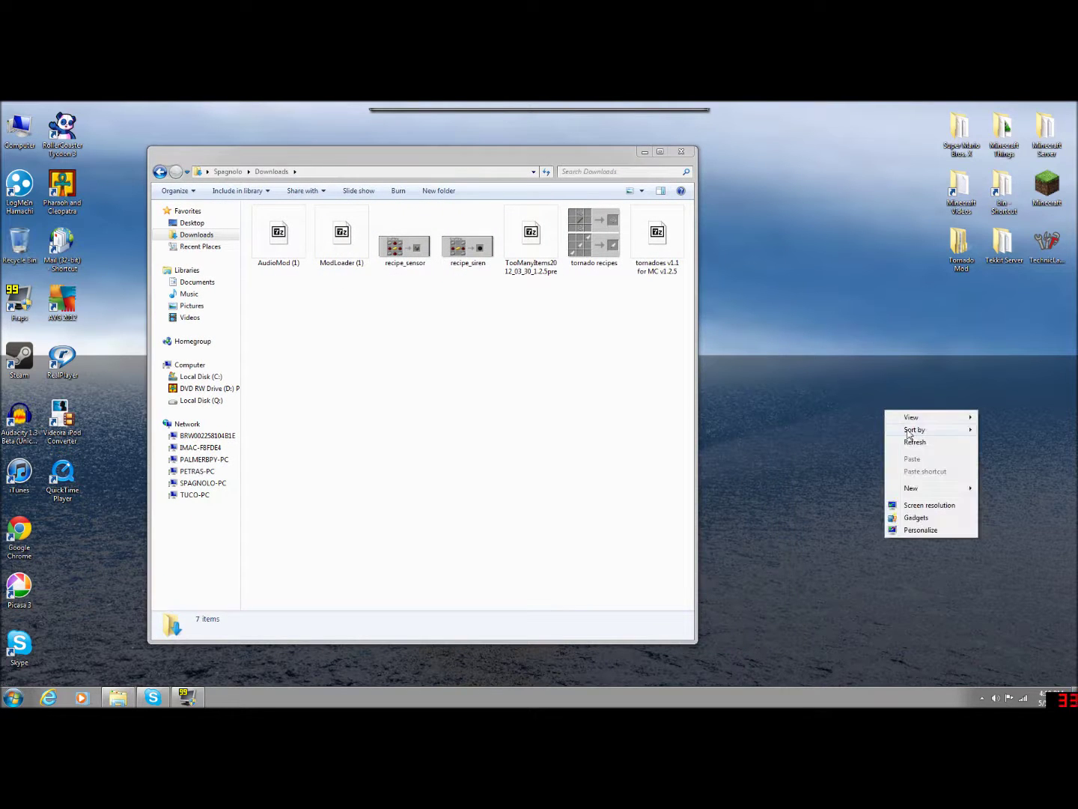
{"action": "mouse_move", "coordinate": [928, 491]}
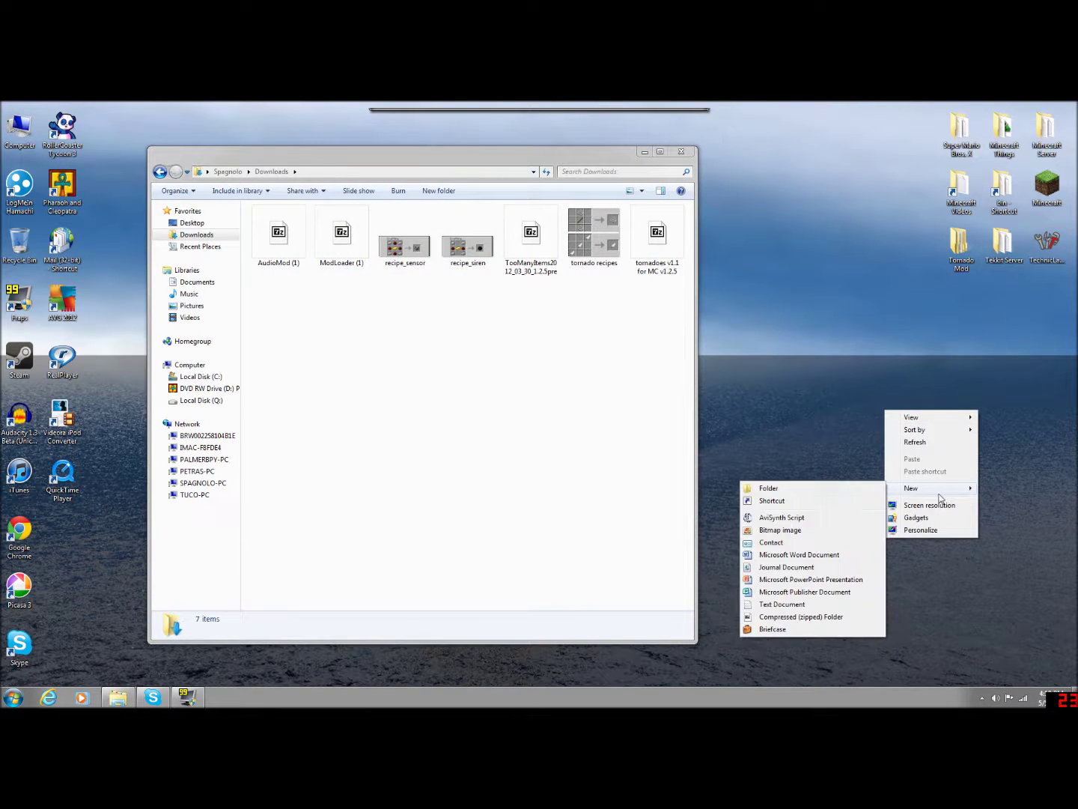
{"action": "left_click", "coordinate": [866, 490]}
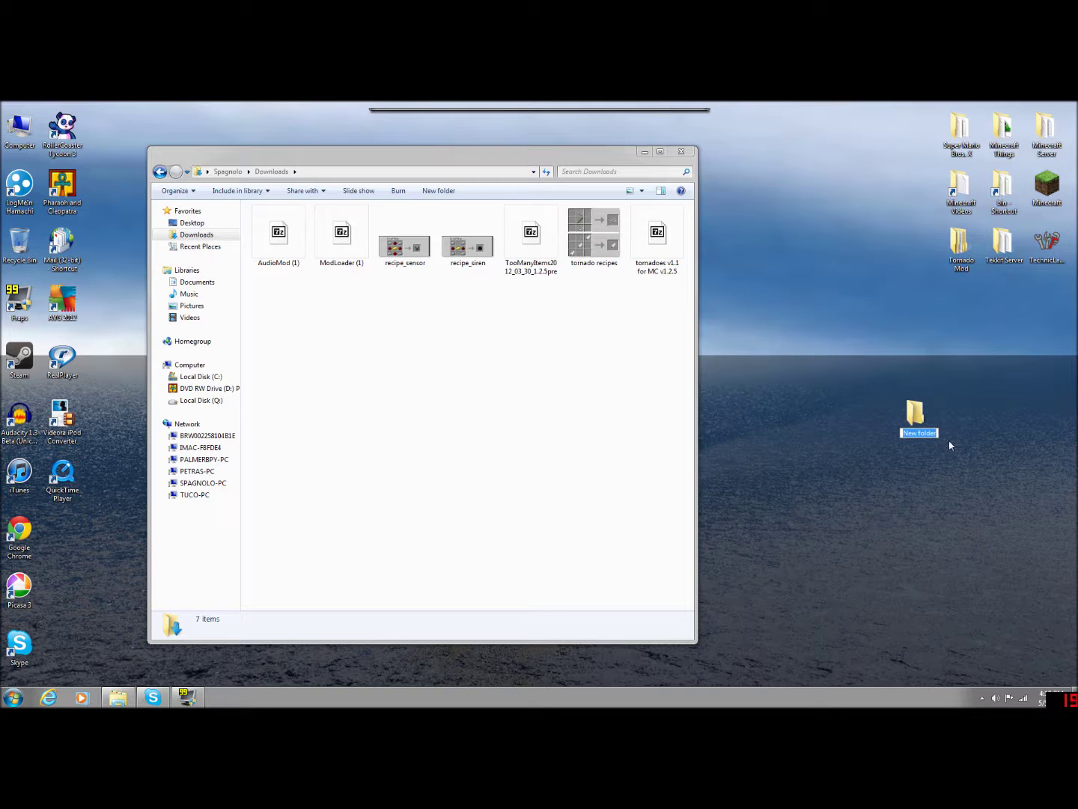
{"action": "type", "text": "Tornado T"}
{"action": "key", "text": "BackSpace"}
{"action": "type", "text": "D"}
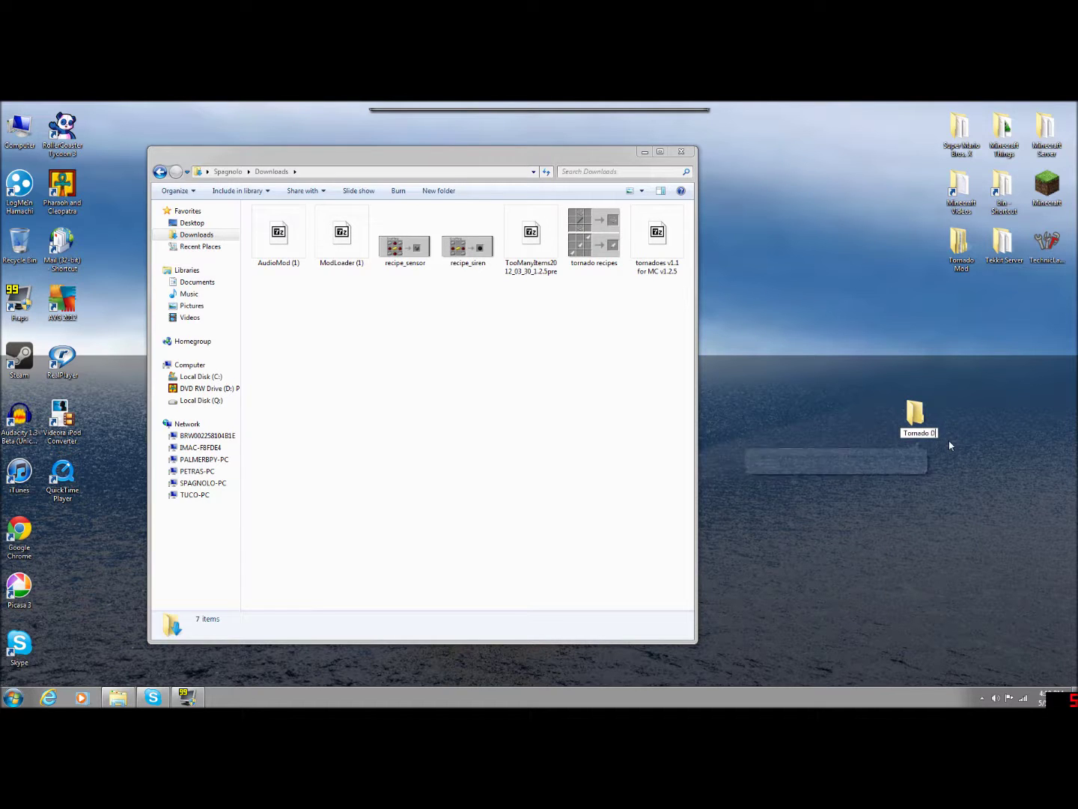
{"action": "key", "text": "BackSpace"}
{"action": "key", "text": "BackSpace"}
{"action": "key", "text": "Return"}
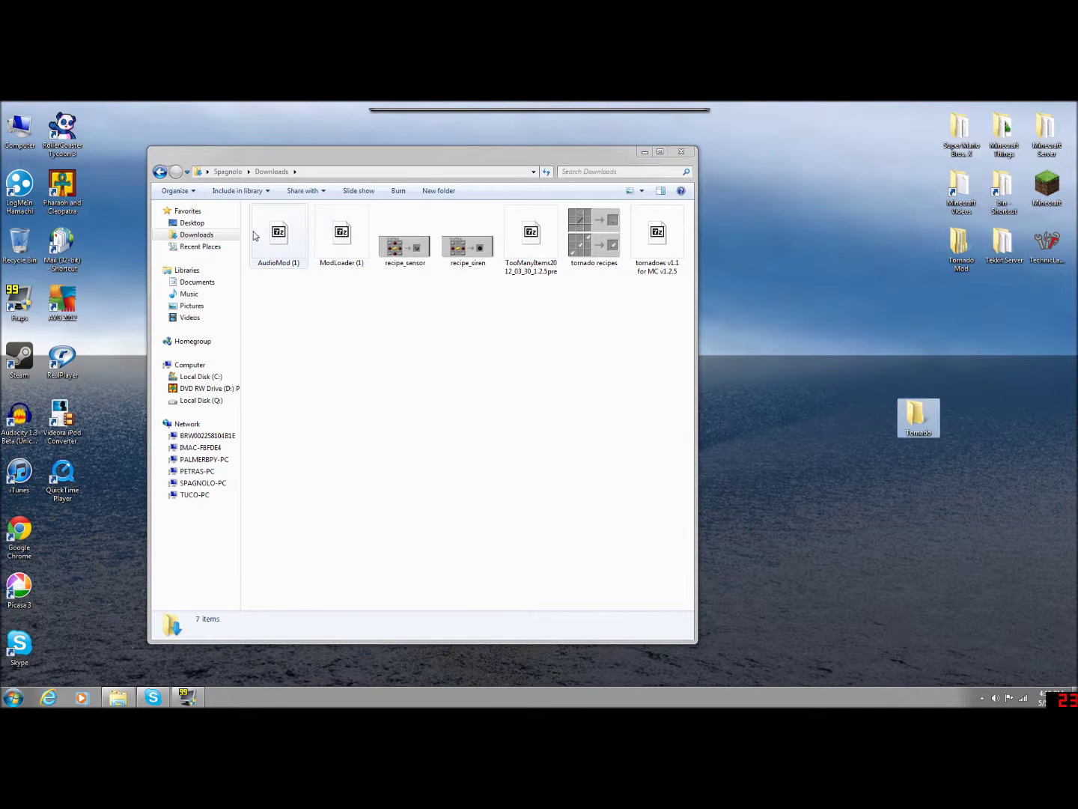
Move the AudioMod and tornadoes downloads into the Tornado folder and close Downloads
{"action": "left_click_drag", "start_coordinate": [258, 234], "coordinate": [923, 441]}
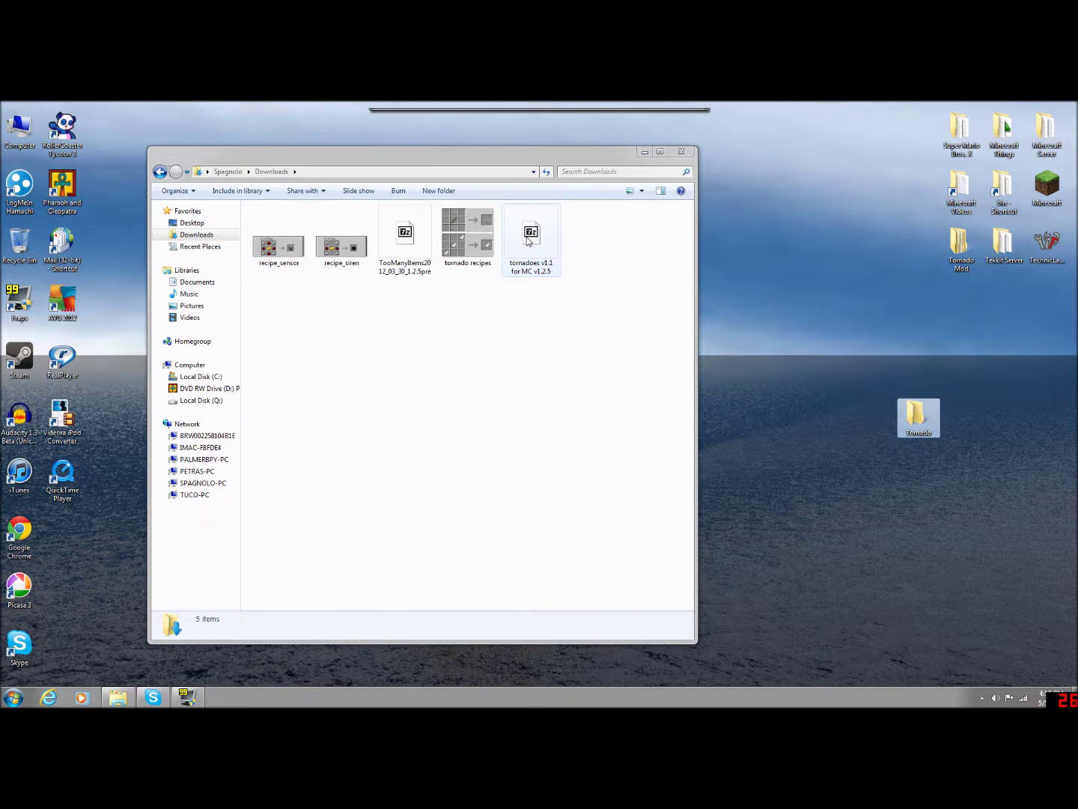
{"action": "left_click_drag", "start_coordinate": [530, 238], "coordinate": [178, 189]}
{"action": "left_click", "coordinate": [681, 152]}
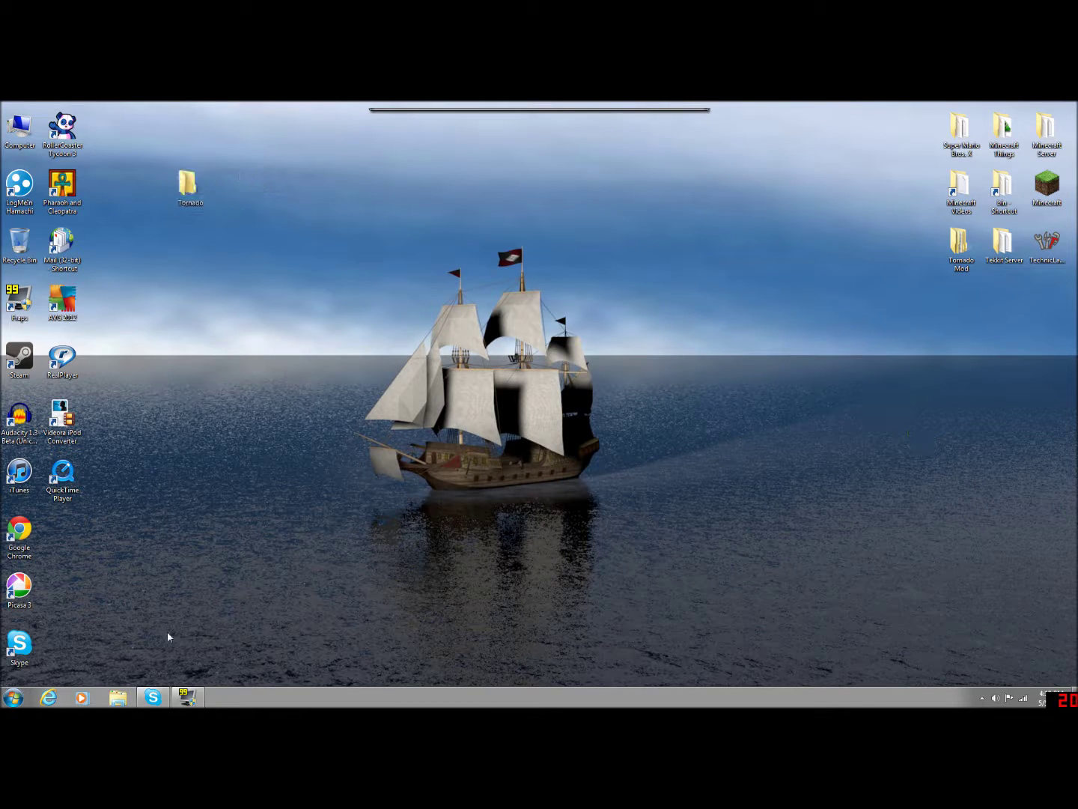
Search %appdata% from the Start menu to open the Roaming folder
{"action": "left_click", "coordinate": [13, 698]}
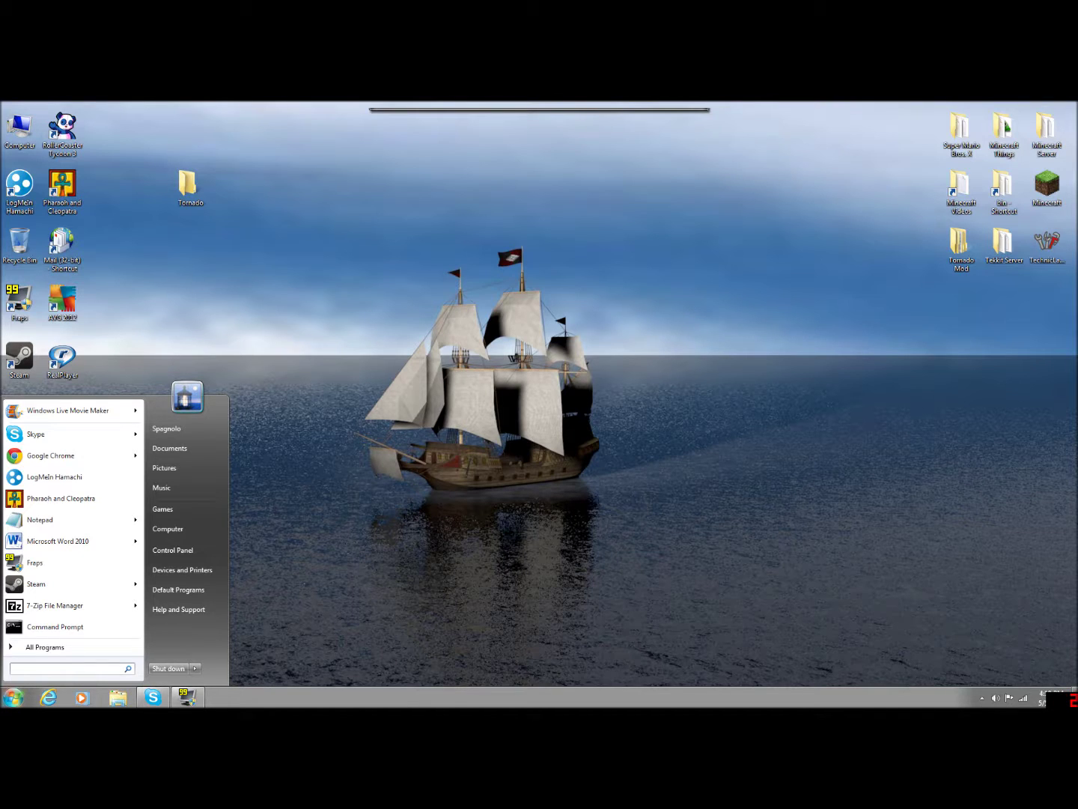
{"action": "type", "text": "%ap"}
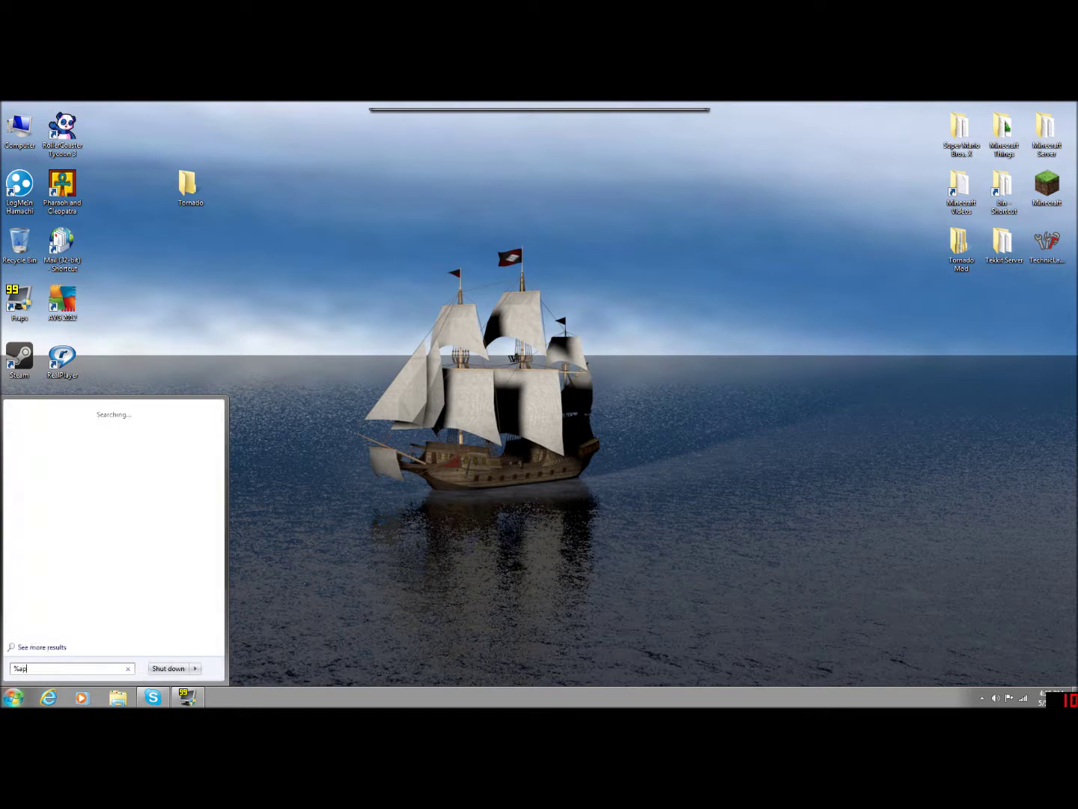
{"action": "type", "text": "pdata%"}
{"action": "key", "text": "Return"}
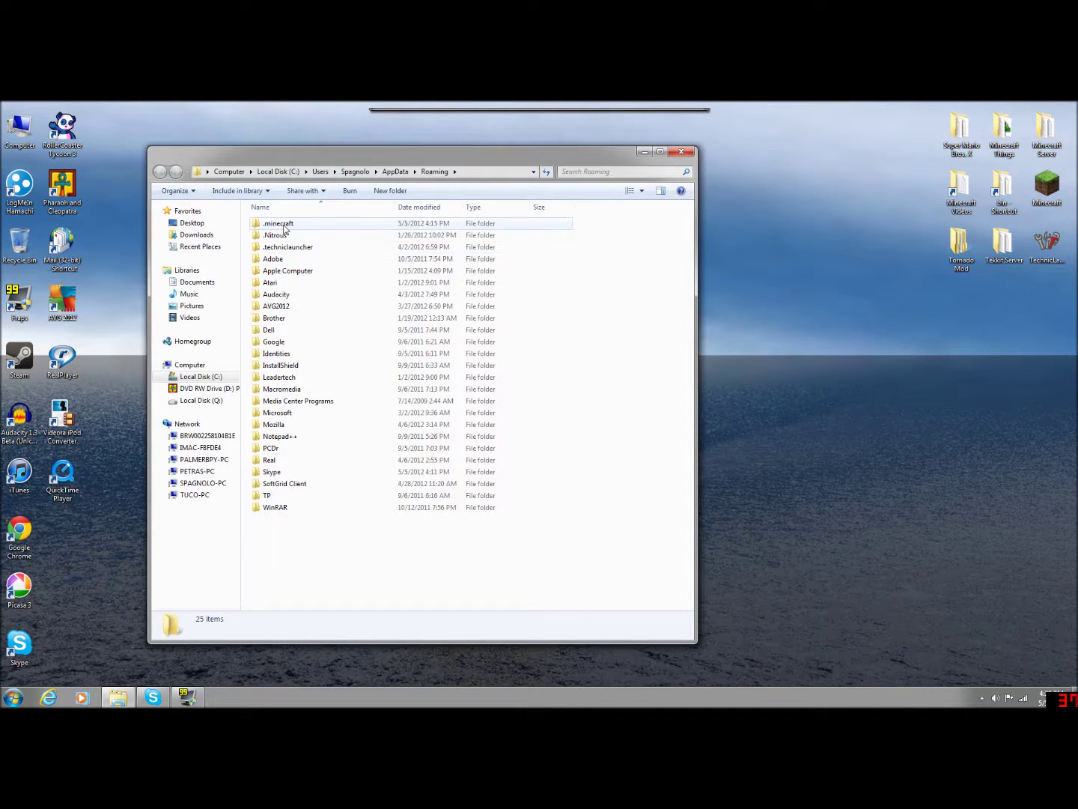
Navigate into .minecraft\.minecraft\bin and bring up 7-Zip options for minecraft.jar
{"action": "double_click", "coordinate": [285, 226]}
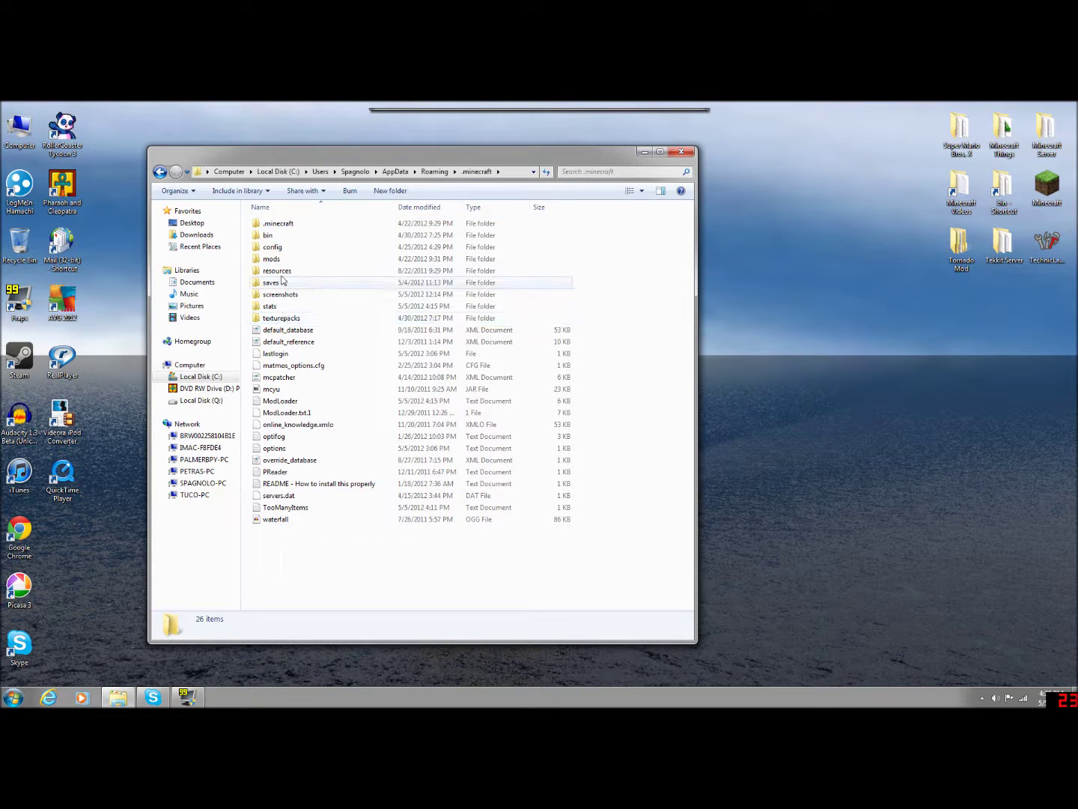
{"action": "double_click", "coordinate": [289, 226]}
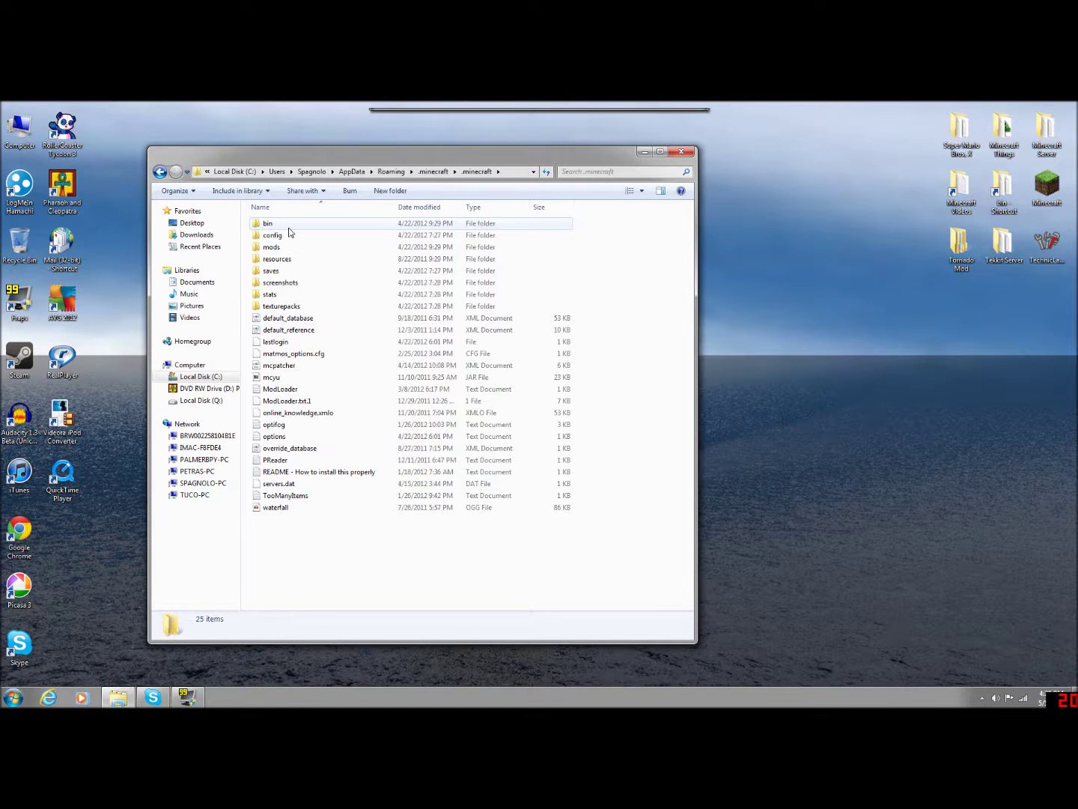
{"action": "double_click", "coordinate": [288, 225]}
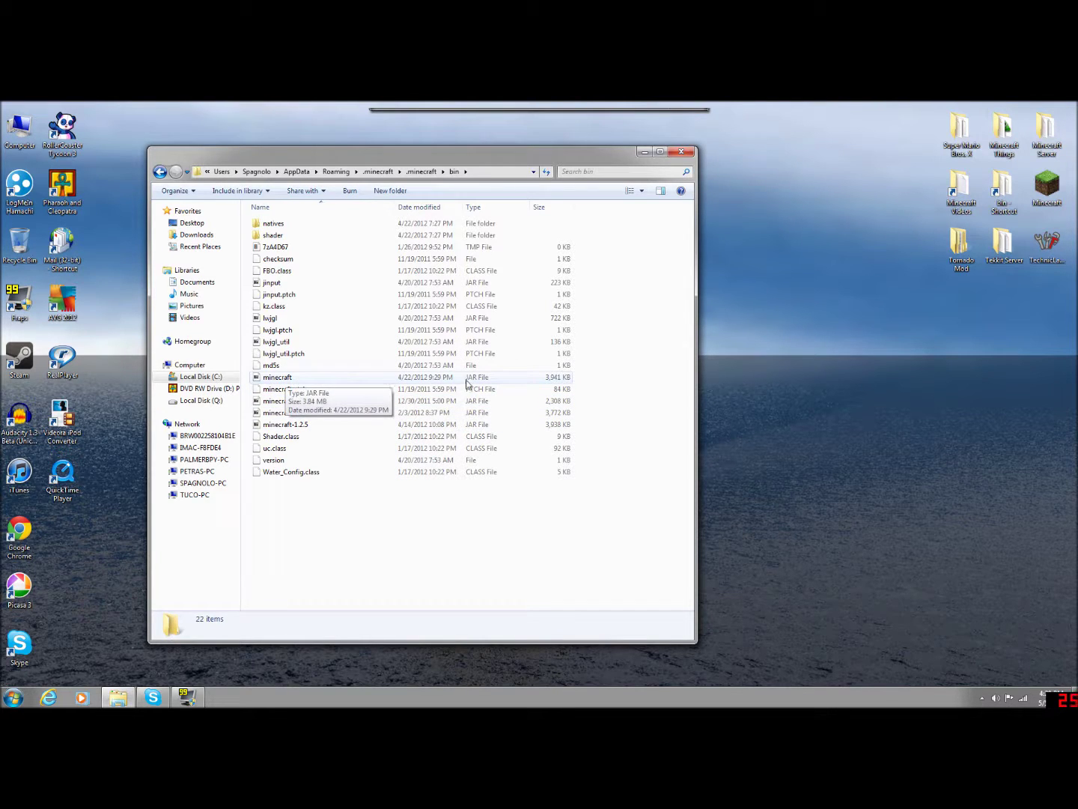
{"action": "right_click", "coordinate": [271, 381]}
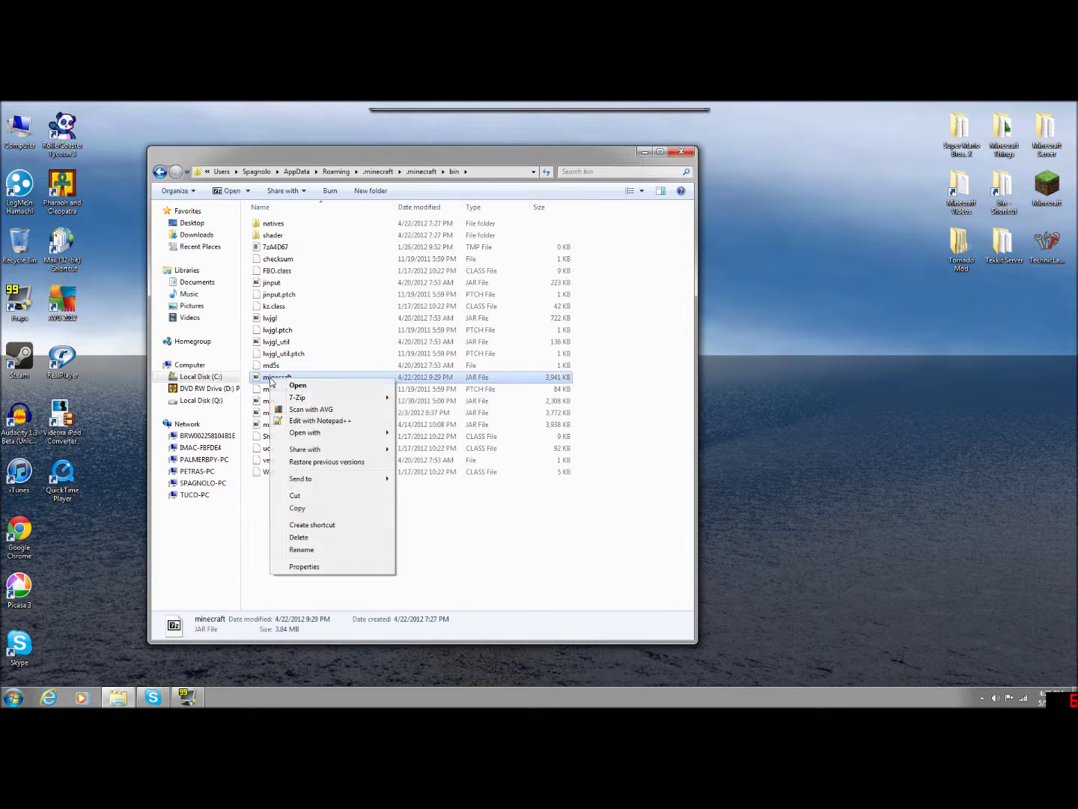
{"action": "mouse_move", "coordinate": [308, 402]}
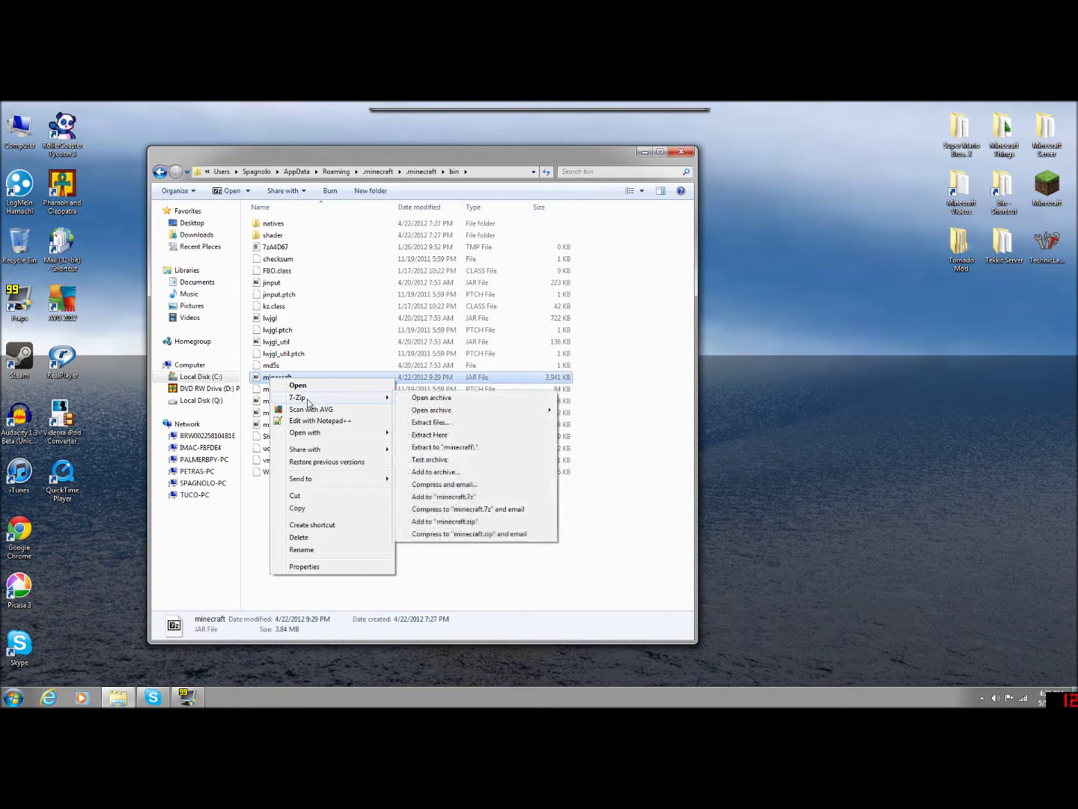
Open minecraft.jar in 7-Zip on the right, with the Tornado folder on the left
{"action": "left_click", "coordinate": [432, 398]}
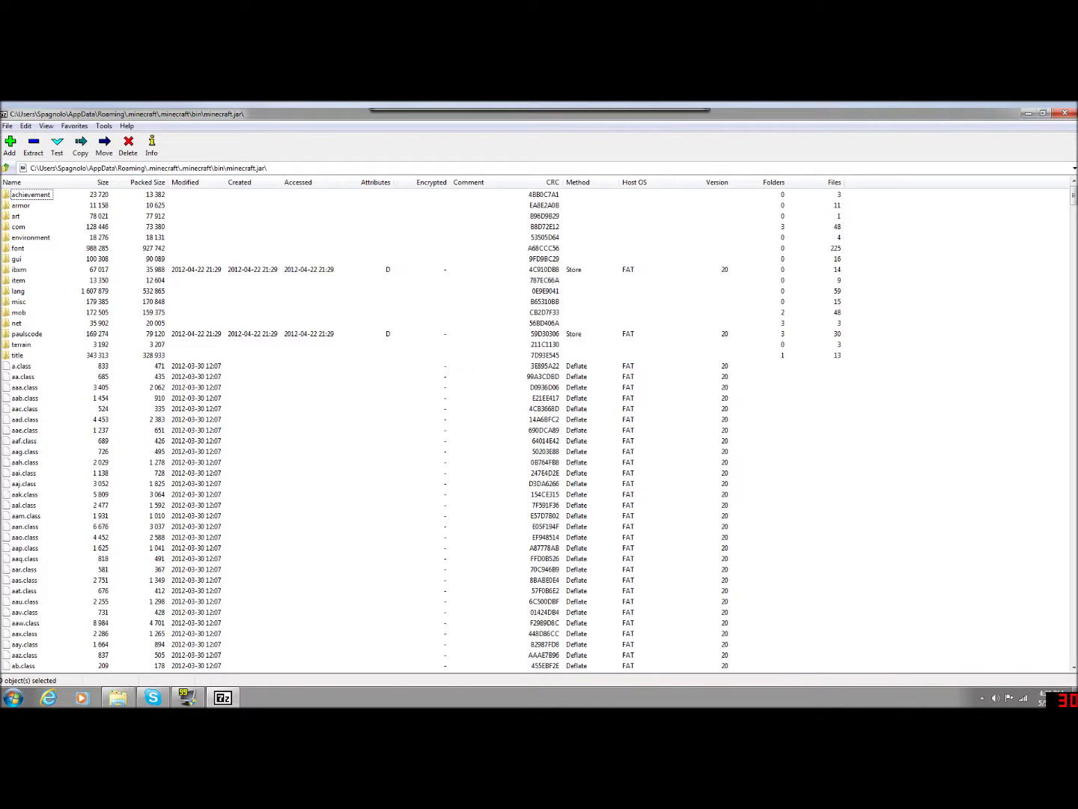
{"action": "left_click", "coordinate": [1044, 113]}
{"action": "left_click_drag", "start_coordinate": [490, 180], "coordinate": [382, 173]}
{"action": "left_click_drag", "start_coordinate": [543, 159], "coordinate": [605, 180]}
{"action": "left_click", "coordinate": [741, 168]}
{"action": "left_click_drag", "start_coordinate": [373, 173], "coordinate": [1077, 143]}
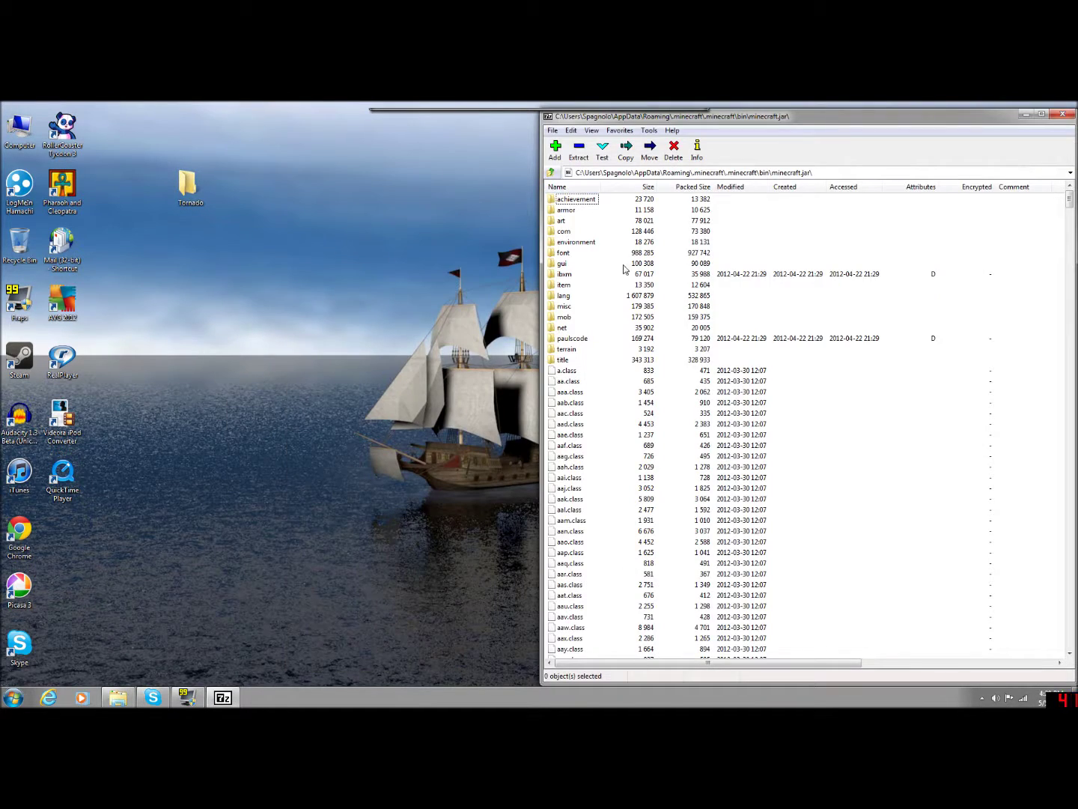
{"action": "double_click", "coordinate": [187, 185]}
{"action": "left_click_drag", "start_coordinate": [428, 189], "coordinate": [207, 166]}
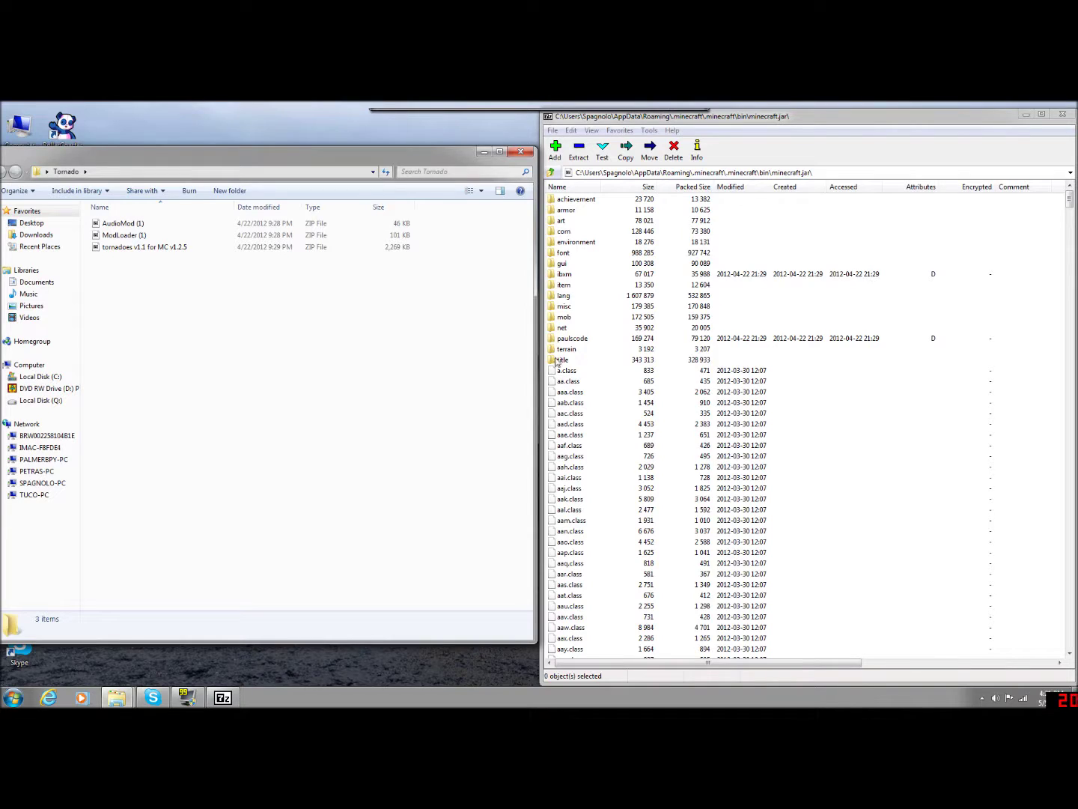
{"action": "left_click", "coordinate": [562, 361]}
{"action": "key", "text": "F2"}
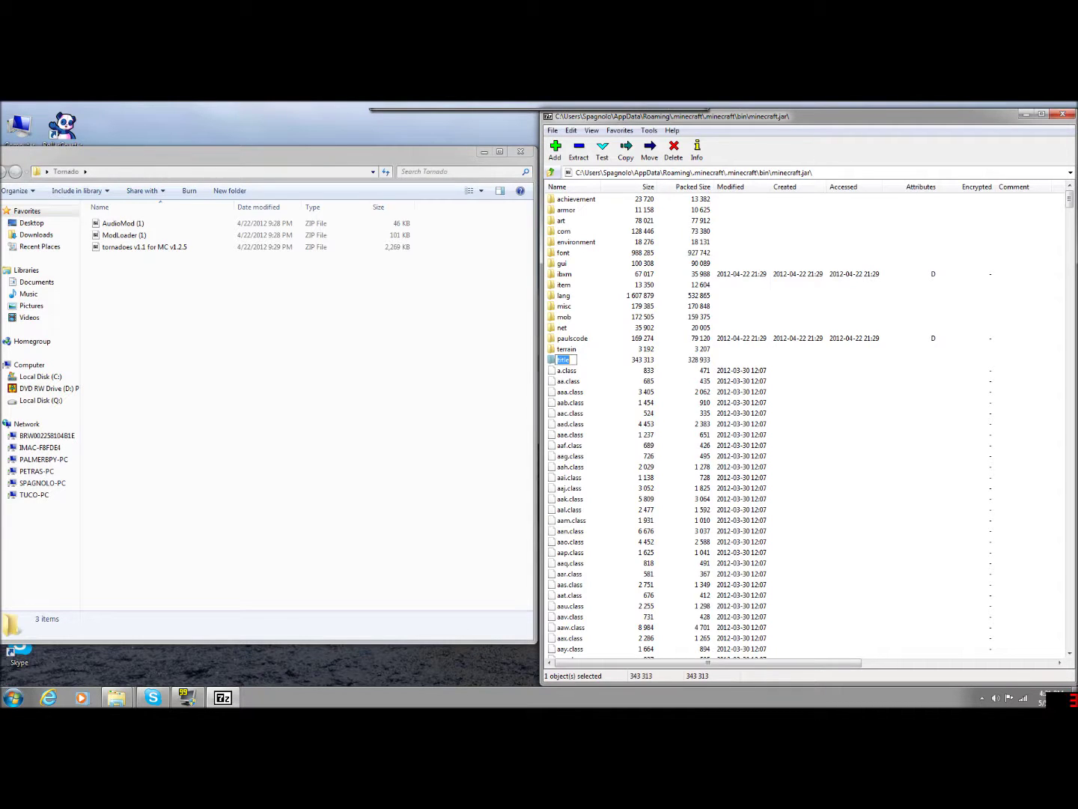
{"action": "type", "text": "META-INF"}
{"action": "key", "text": "Return"}
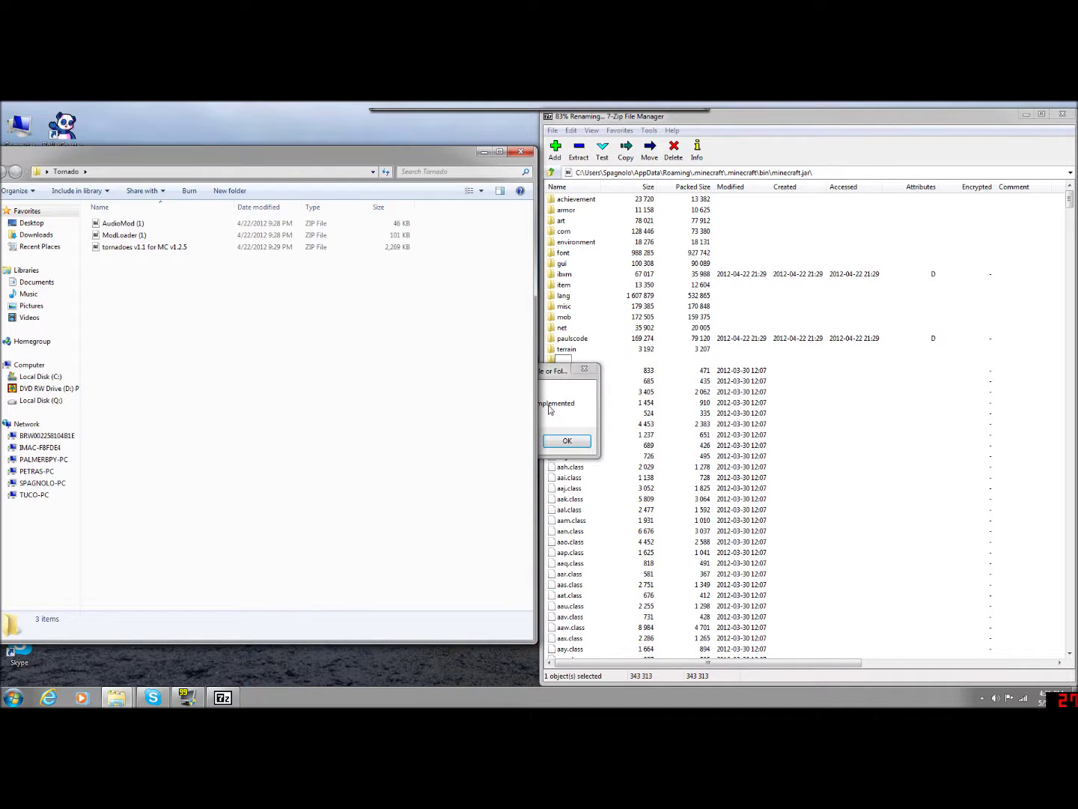
{"action": "left_click", "coordinate": [567, 441]}
{"action": "left_click", "coordinate": [465, 392]}
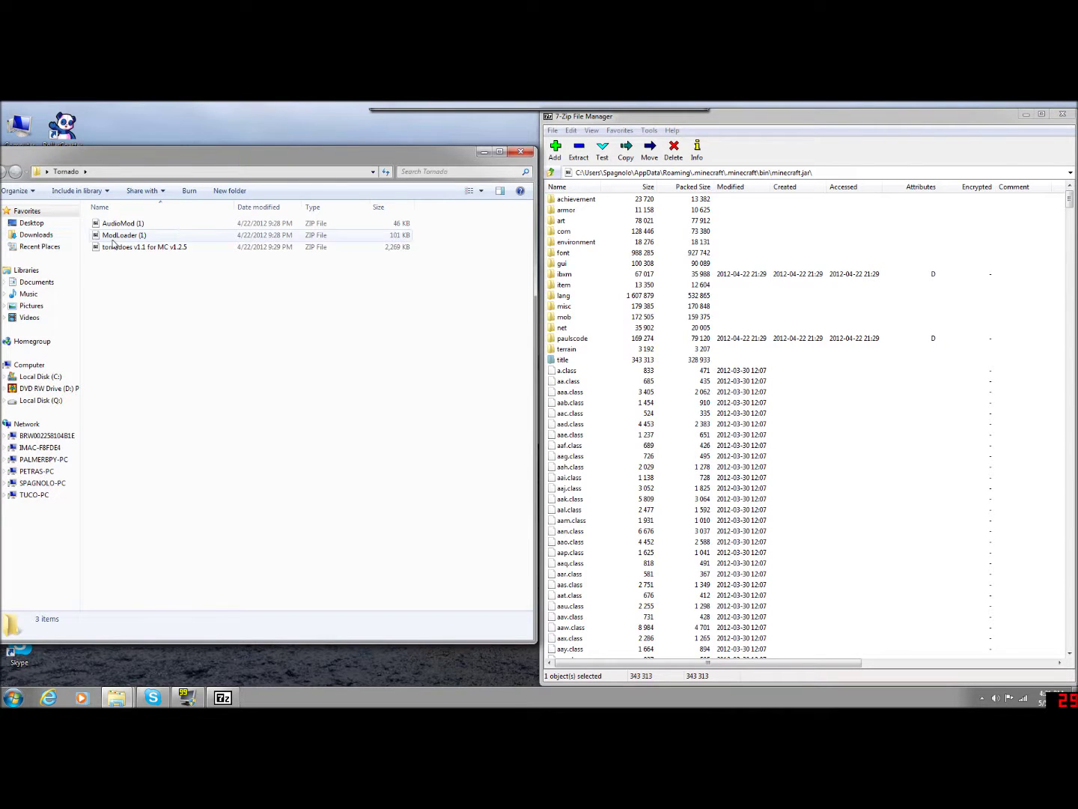
Open the ModLoader zip in 7-Zip and place it on the left half
{"action": "right_click", "coordinate": [113, 238]}
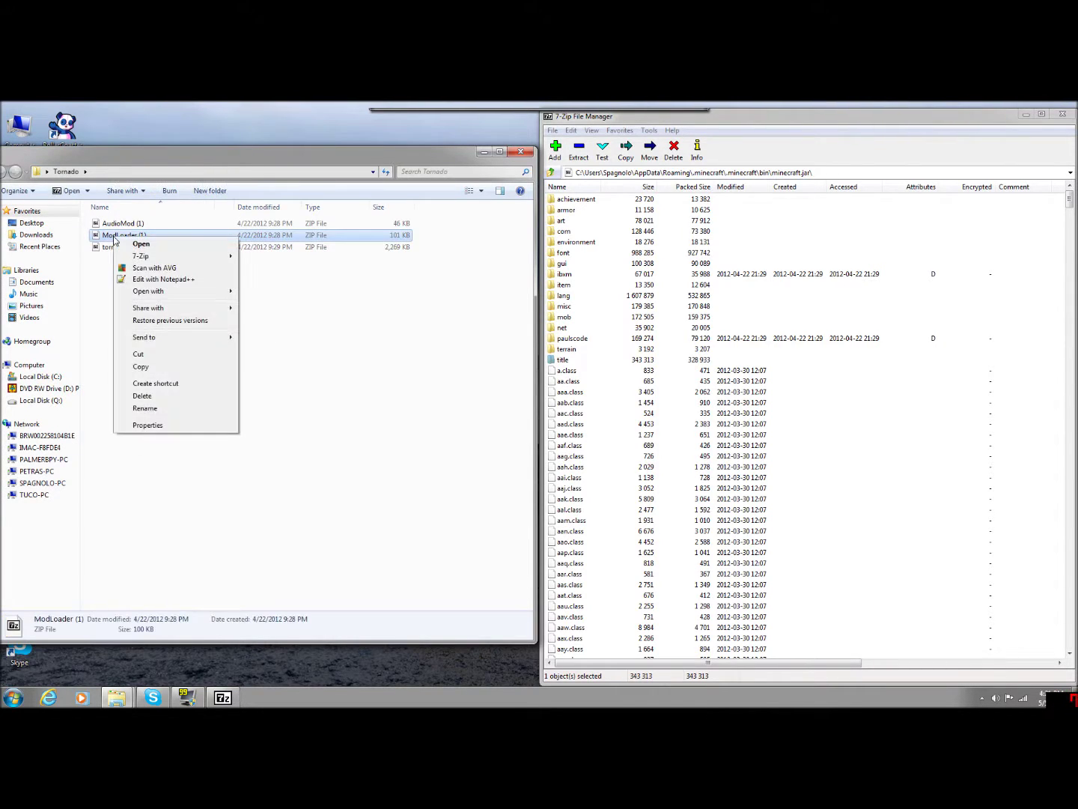
{"action": "mouse_move", "coordinate": [212, 262]}
{"action": "left_click", "coordinate": [285, 258]}
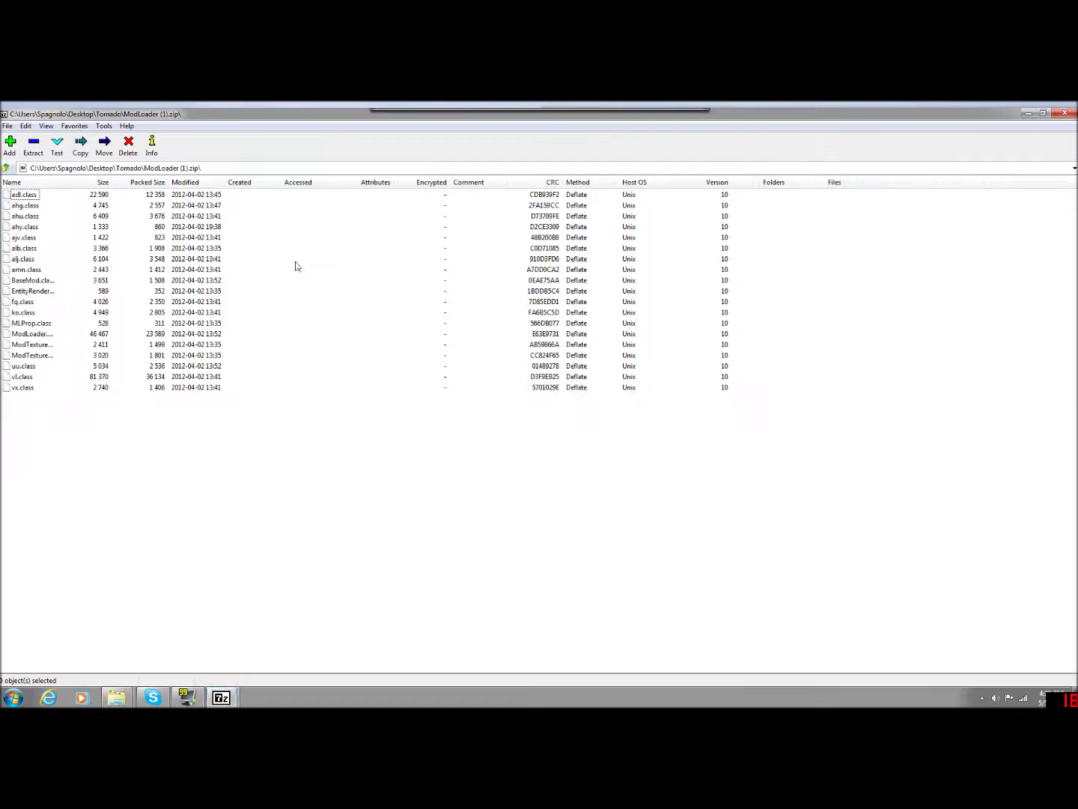
{"action": "left_click", "coordinate": [1043, 113]}
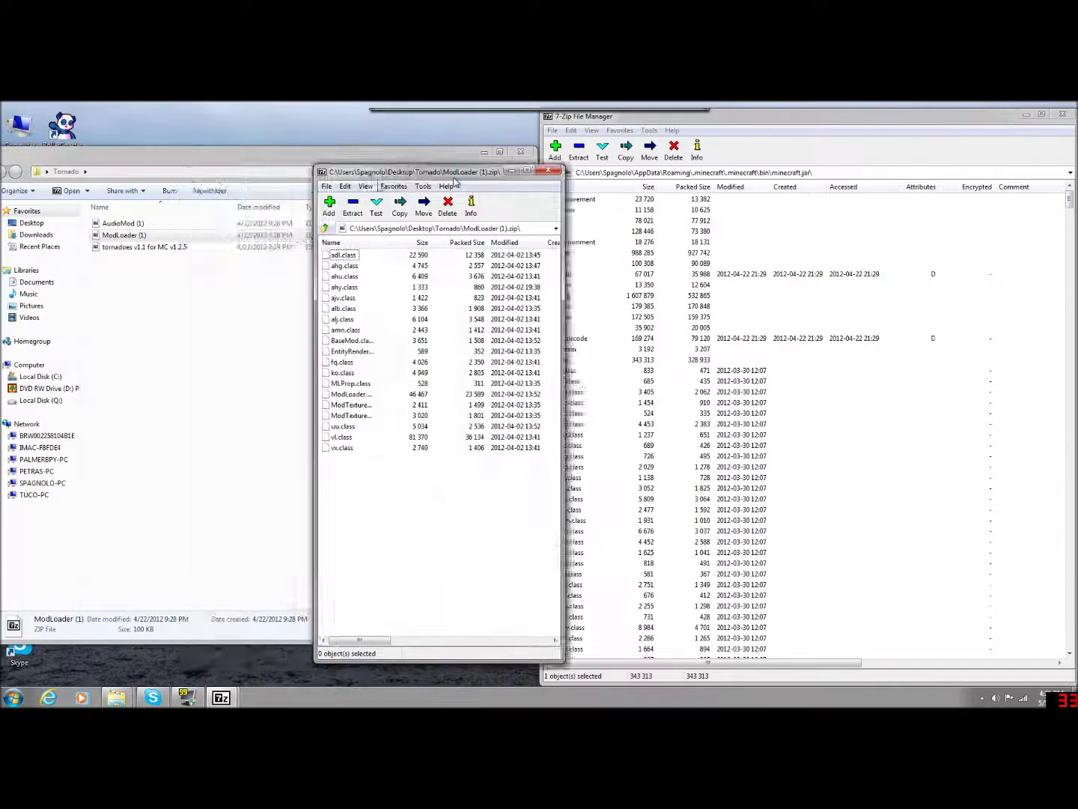
{"action": "left_click_drag", "start_coordinate": [419, 165], "coordinate": [0, 150]}
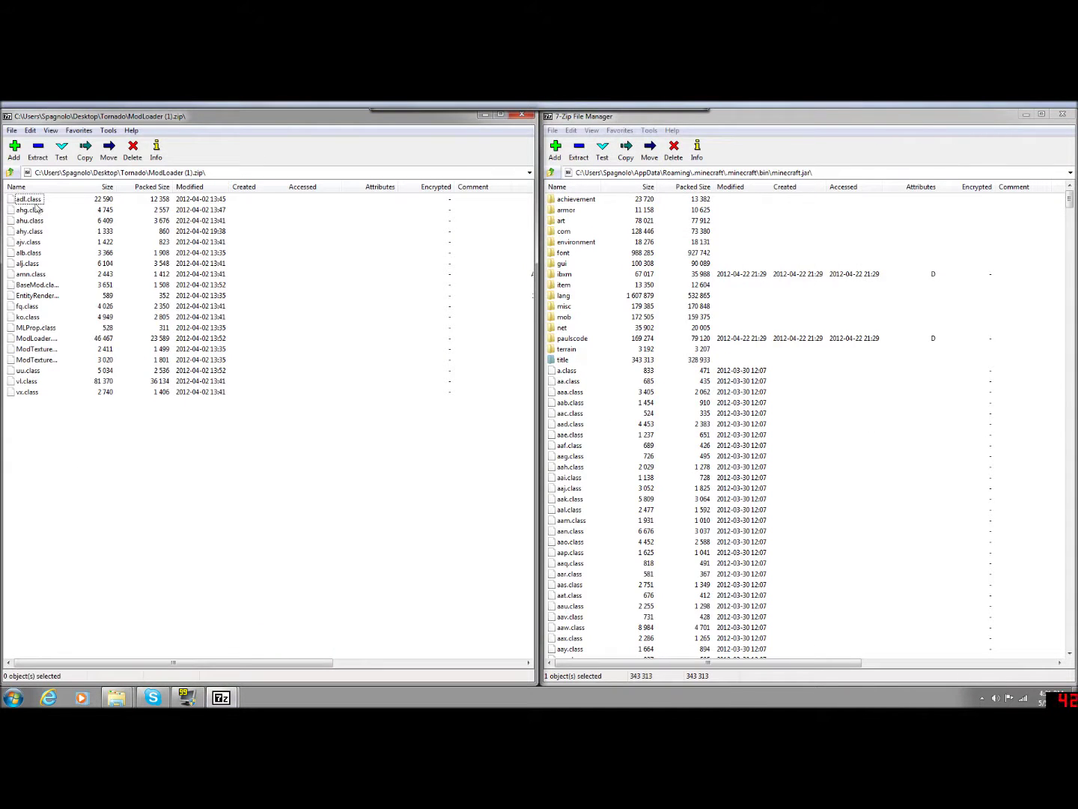
Copy all 19 ModLoader class files into minecraft.jar and close the ModLoader archive
{"action": "left_click_drag", "start_coordinate": [45, 434], "coordinate": [805, 430]}
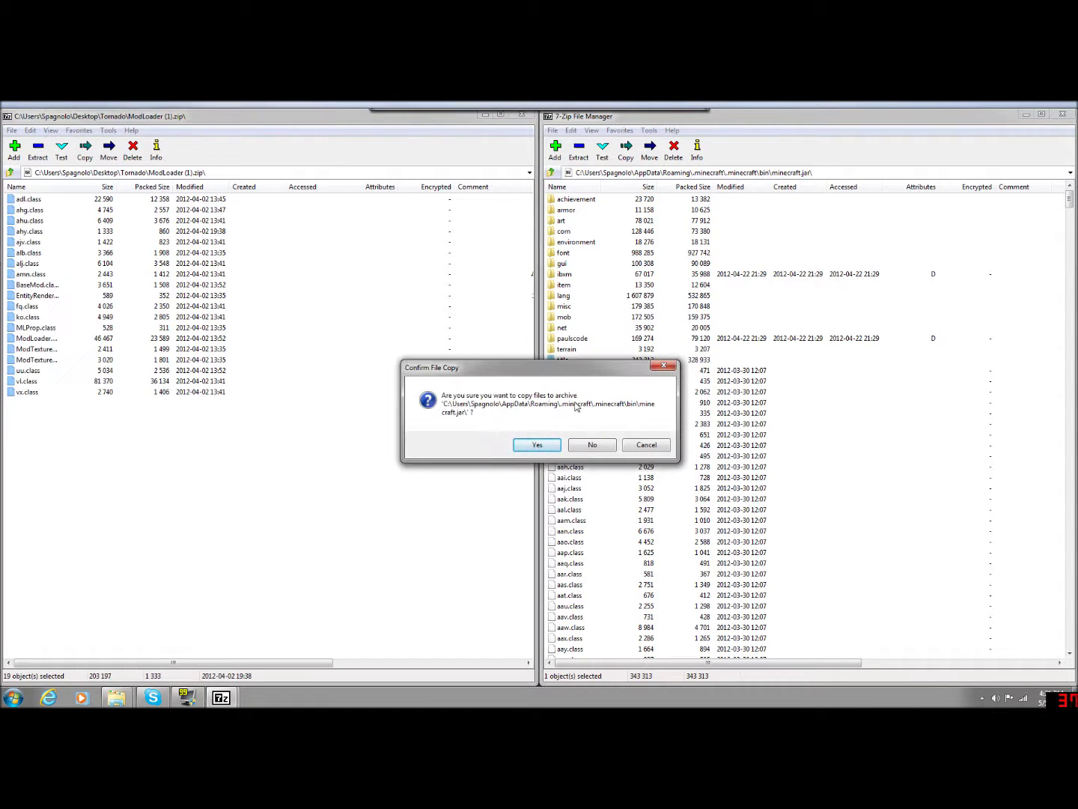
{"action": "left_click", "coordinate": [553, 447]}
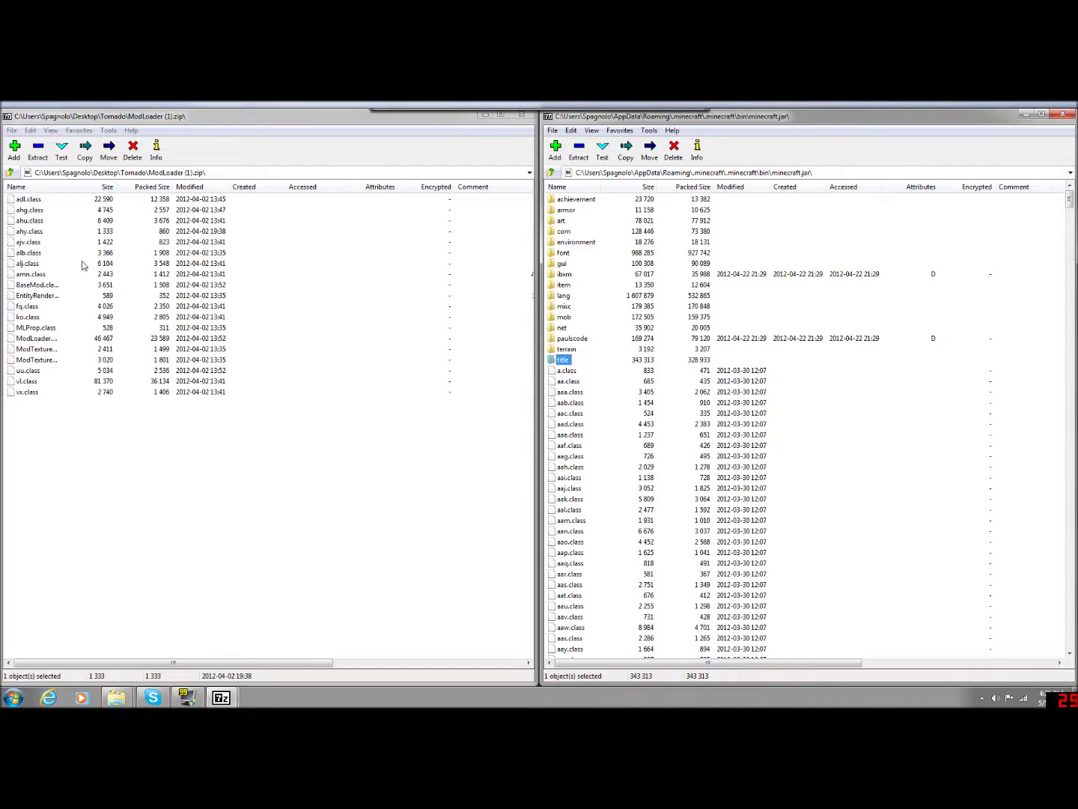
{"action": "left_click", "coordinate": [522, 118]}
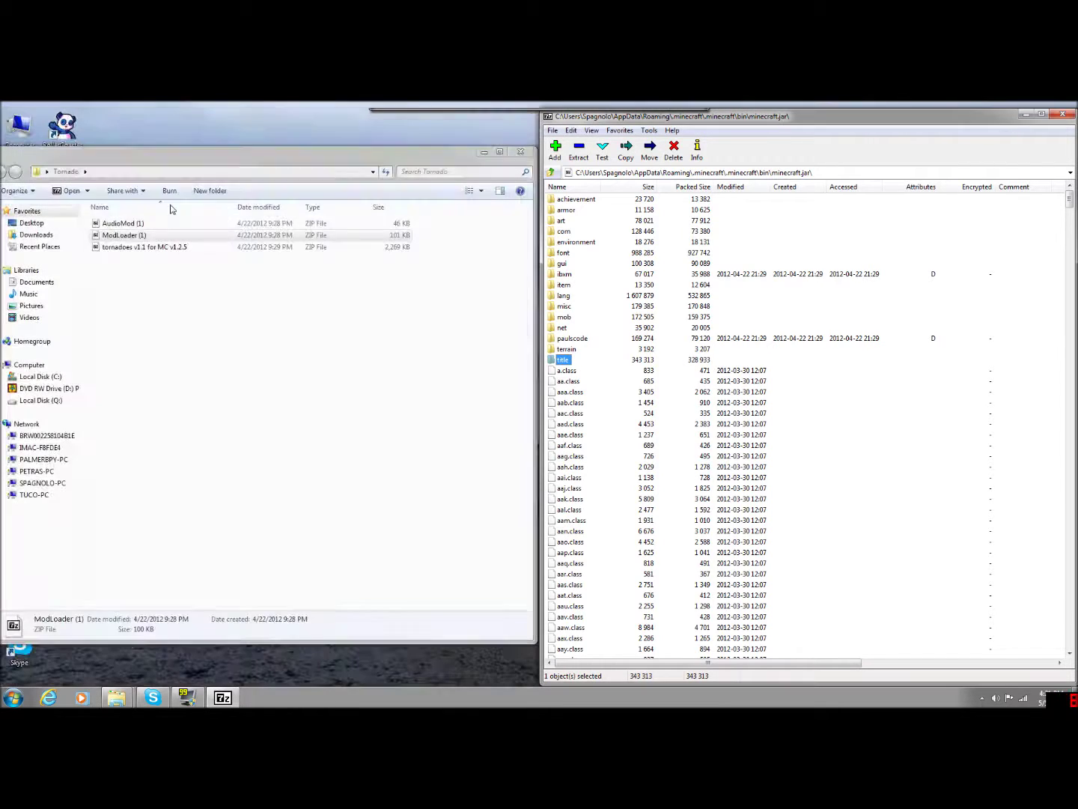
Open the AudioMod zip in 7-Zip on the left side
{"action": "left_click", "coordinate": [124, 227]}
{"action": "right_click", "coordinate": [125, 226]}
{"action": "mouse_move", "coordinate": [200, 247]}
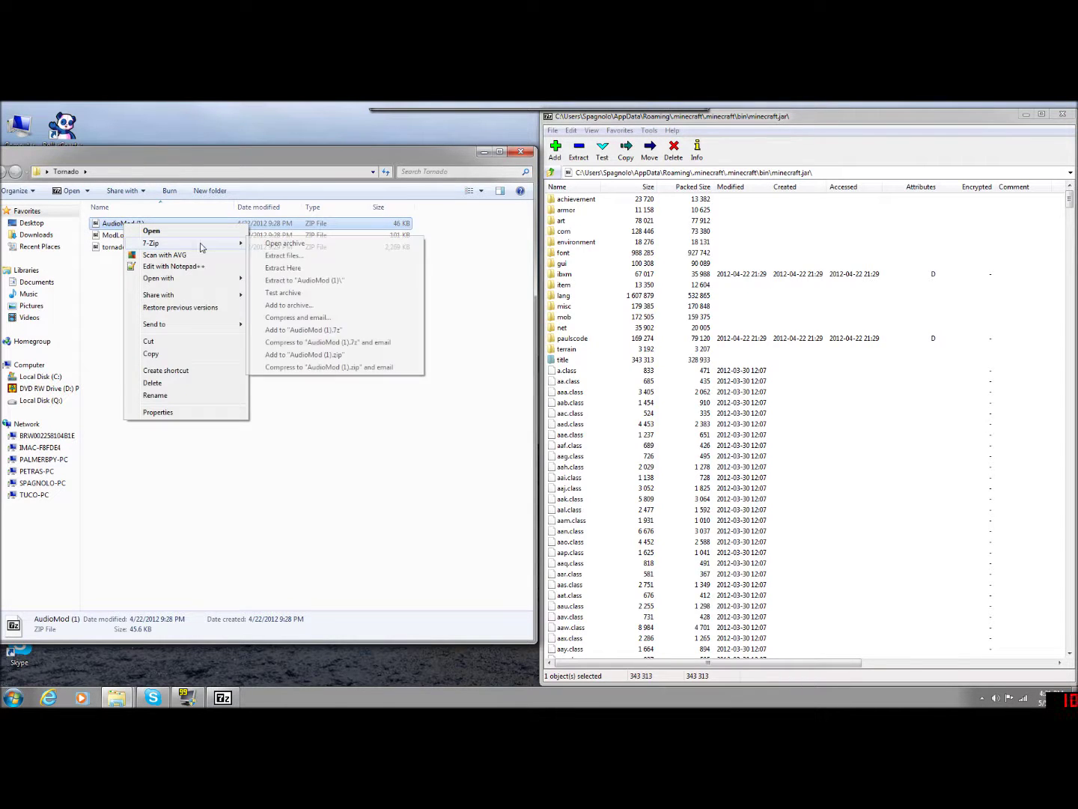
{"action": "left_click", "coordinate": [285, 243]}
{"action": "left_click_drag", "start_coordinate": [470, 170], "coordinate": [0, 150]}
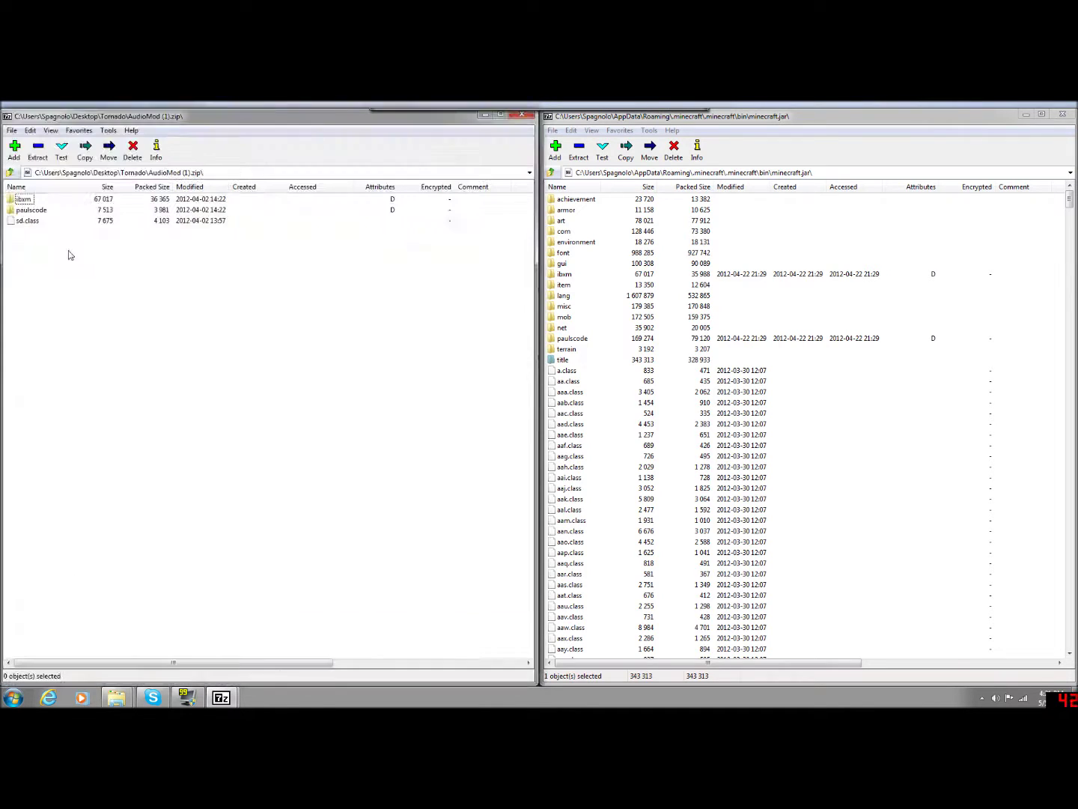
Copy ibxm, paulscode and sd.class into minecraft.jar, then close the AudioMod archive
{"action": "left_click_drag", "start_coordinate": [65, 262], "coordinate": [734, 372]}
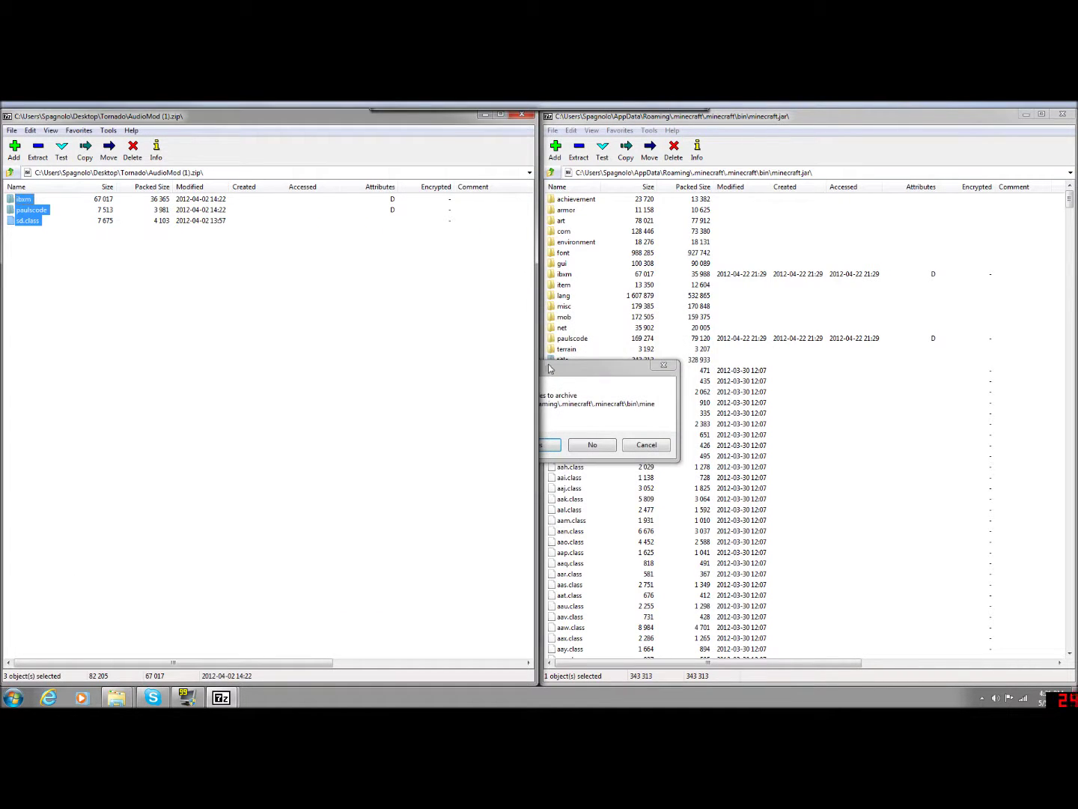
{"action": "left_click", "coordinate": [536, 446]}
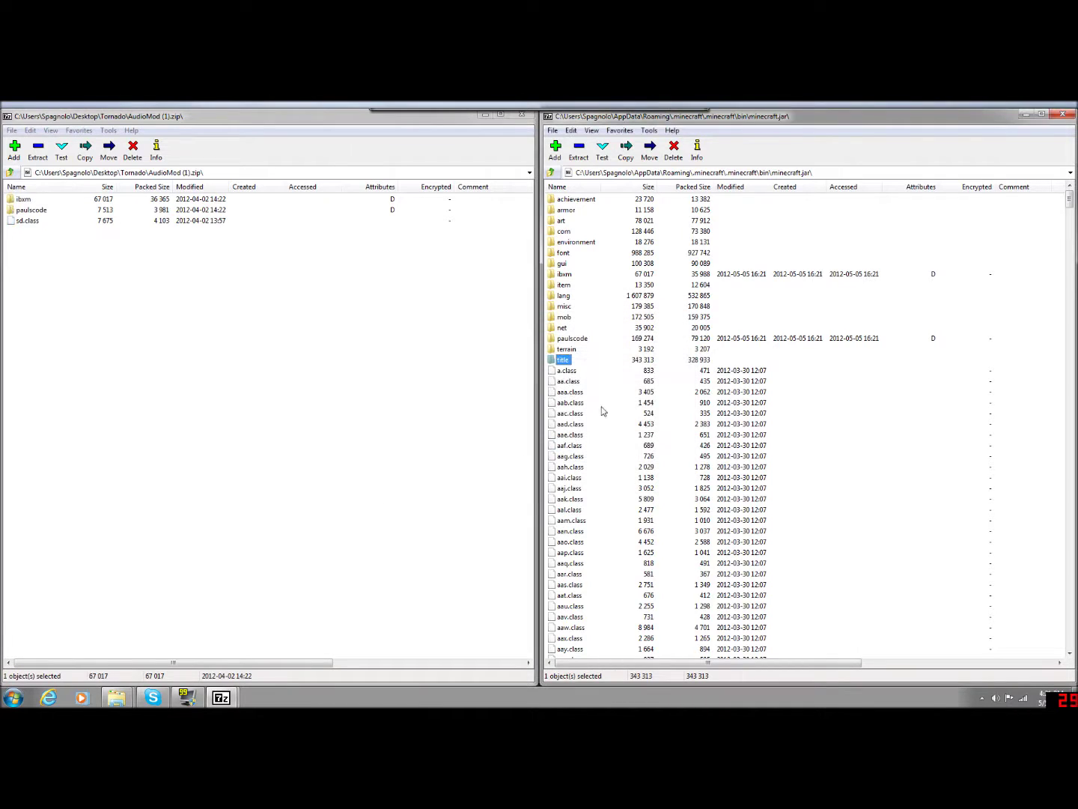
{"action": "left_click", "coordinate": [522, 114]}
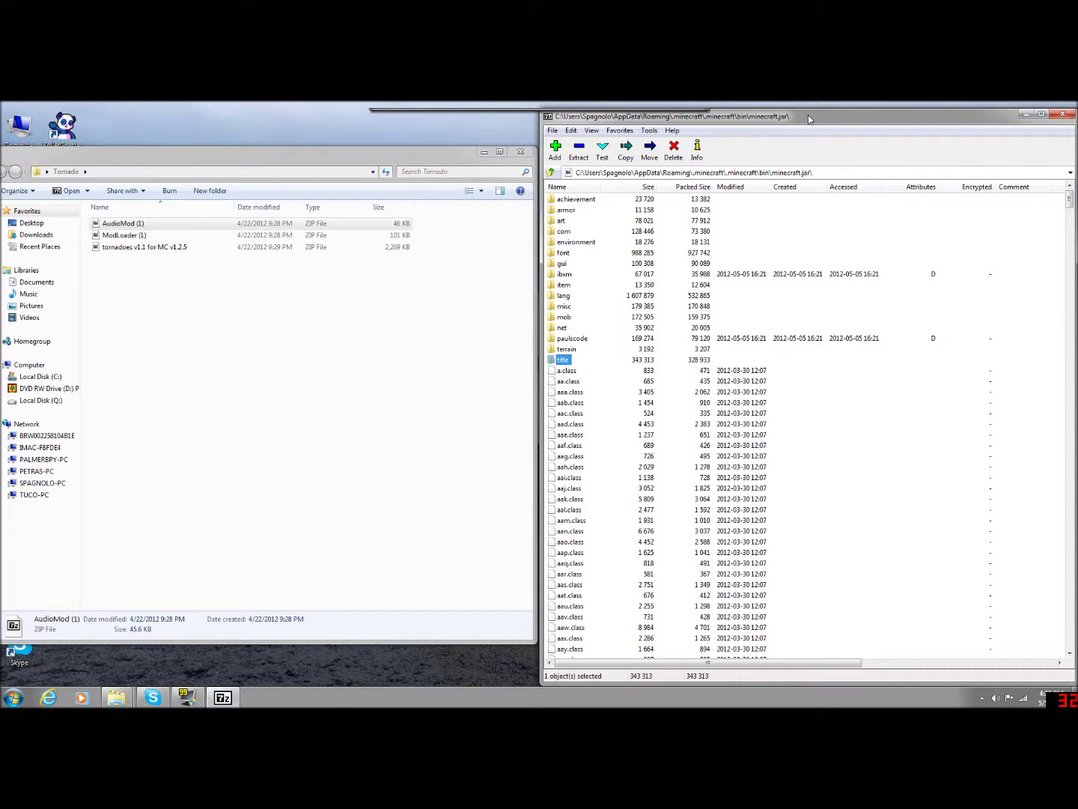
Close the minecraft.jar archive and open .minecraft from the bin shortcut, placed beside the Tornado folder
{"action": "left_click", "coordinate": [1063, 114]}
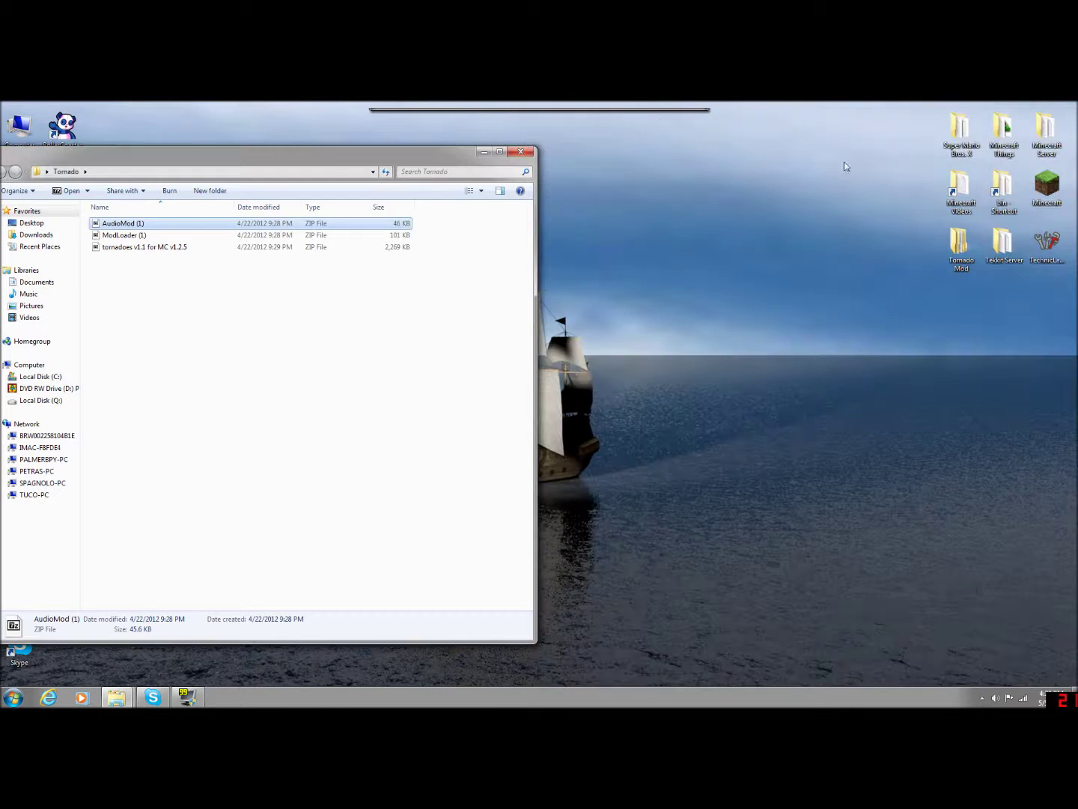
{"action": "double_click", "coordinate": [1003, 188]}
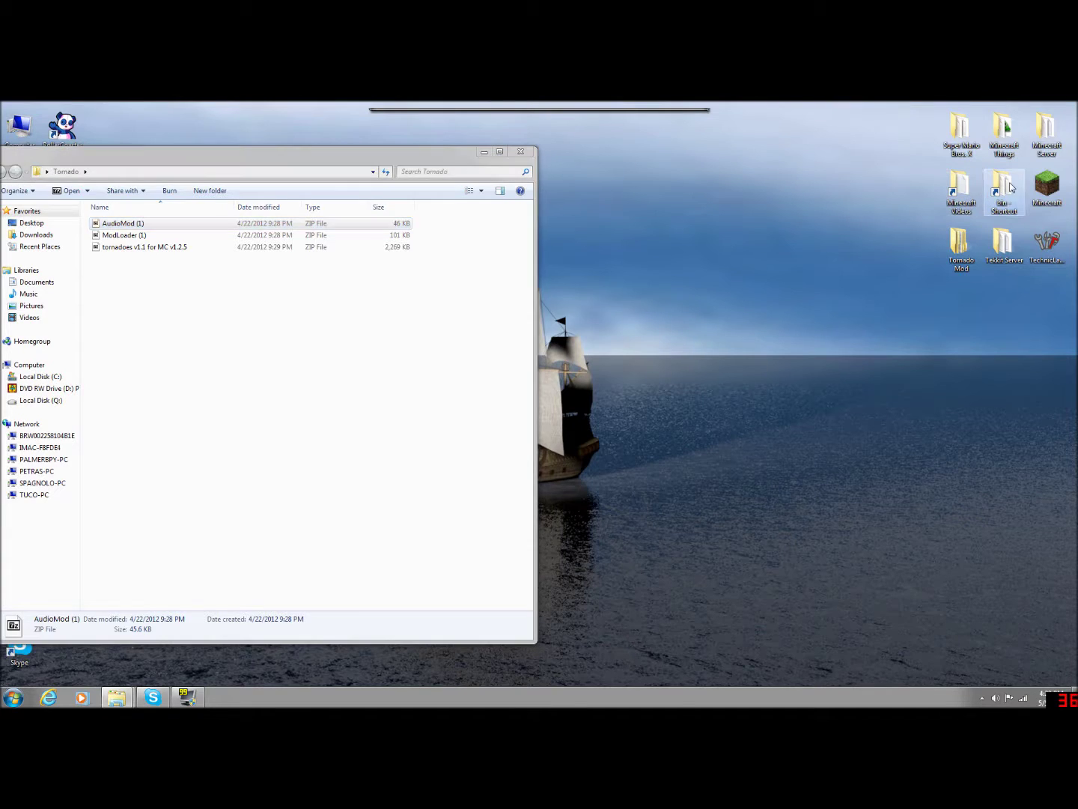
{"action": "left_click_drag", "start_coordinate": [198, 173], "coordinate": [429, 183]}
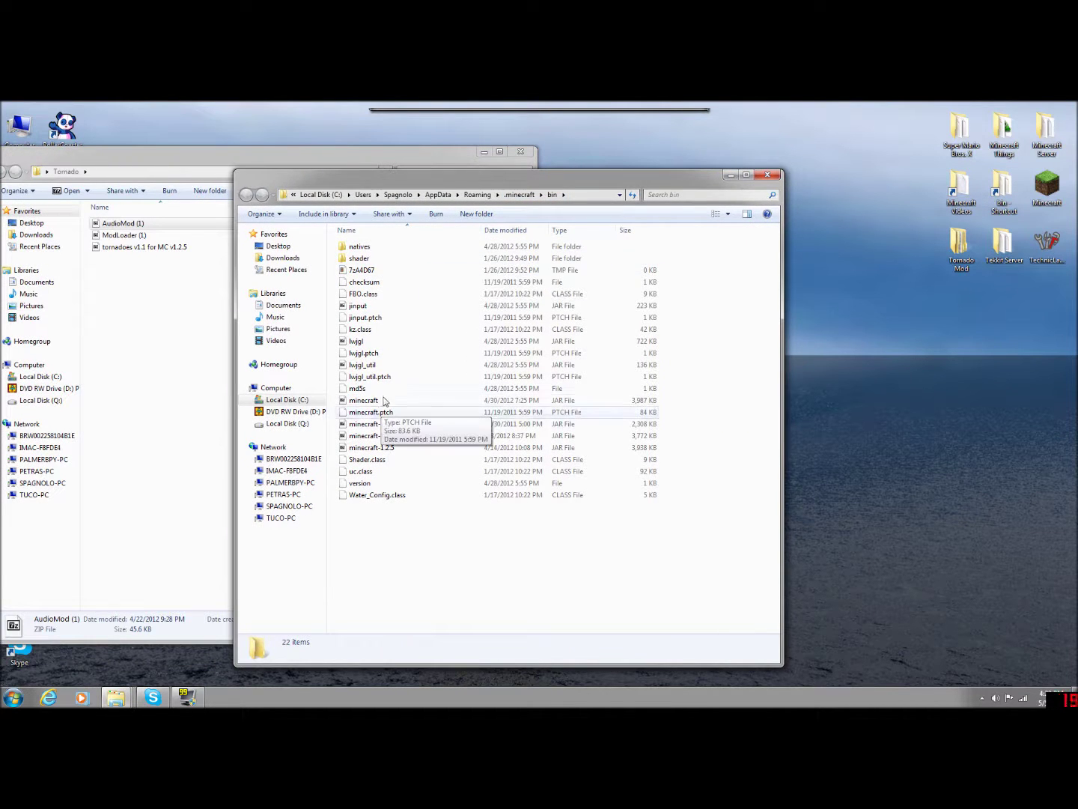
{"action": "left_click", "coordinate": [524, 194]}
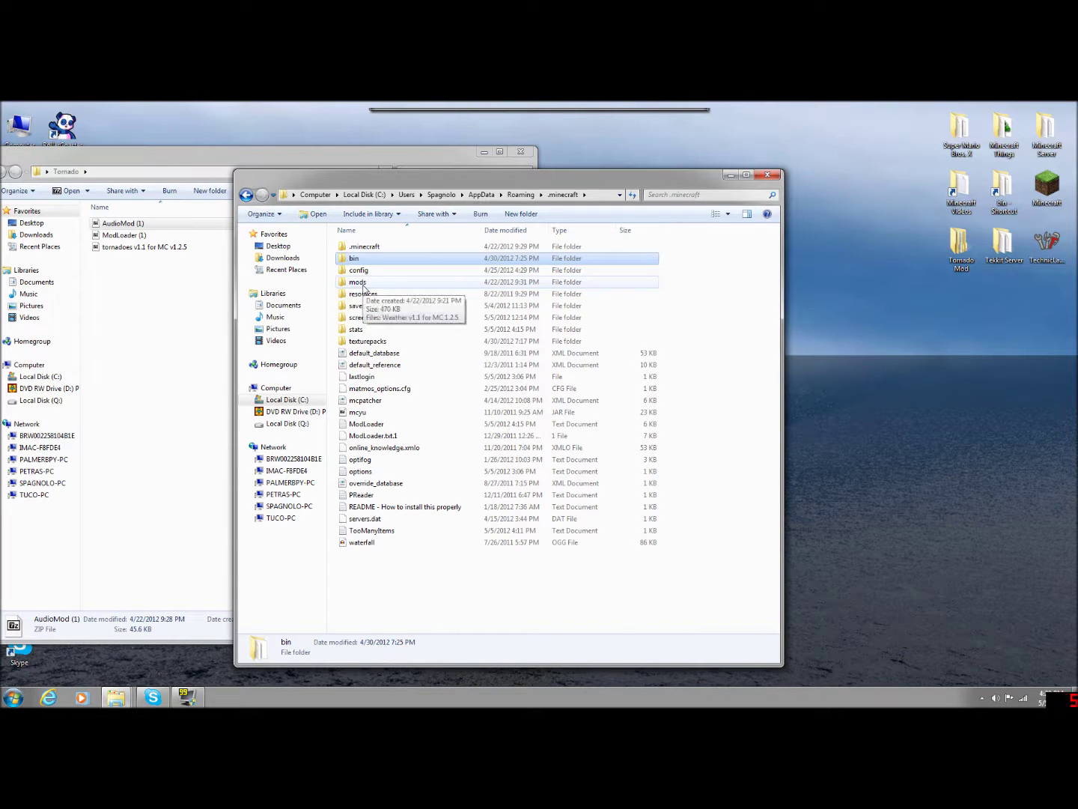
Check the contents of the mods and config folders, then move the .minecraft window to the right
{"action": "double_click", "coordinate": [358, 283]}
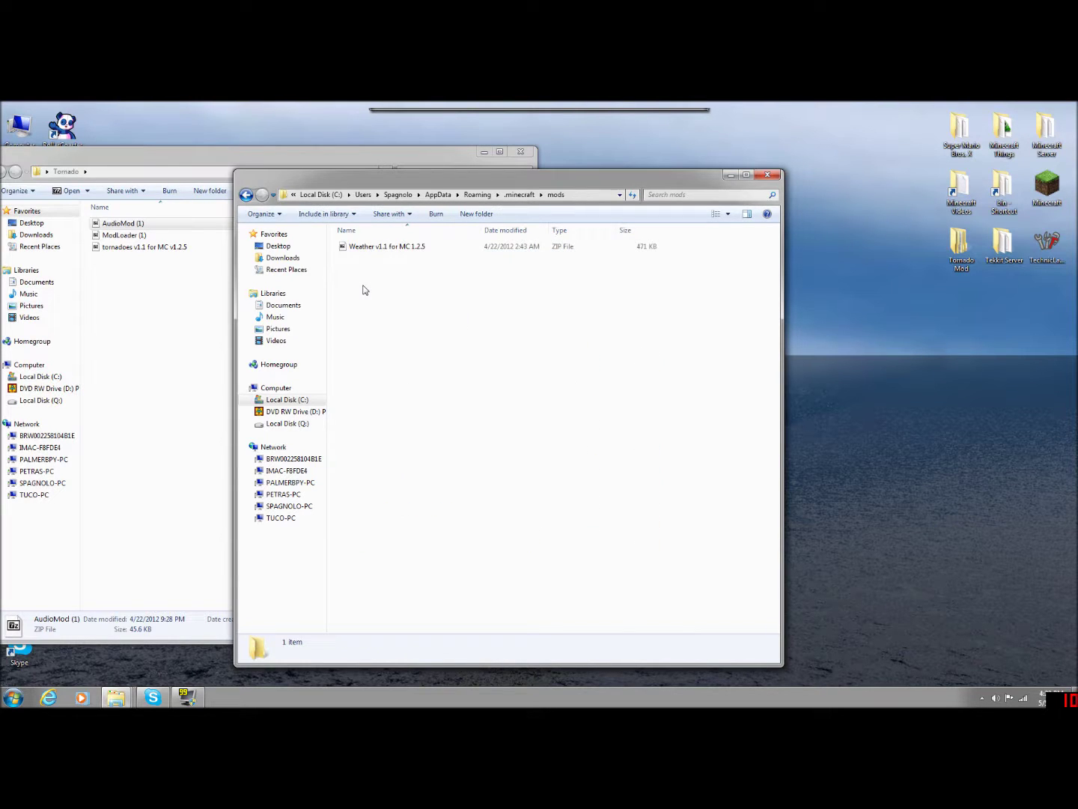
{"action": "left_click", "coordinate": [246, 199]}
{"action": "double_click", "coordinate": [361, 273]}
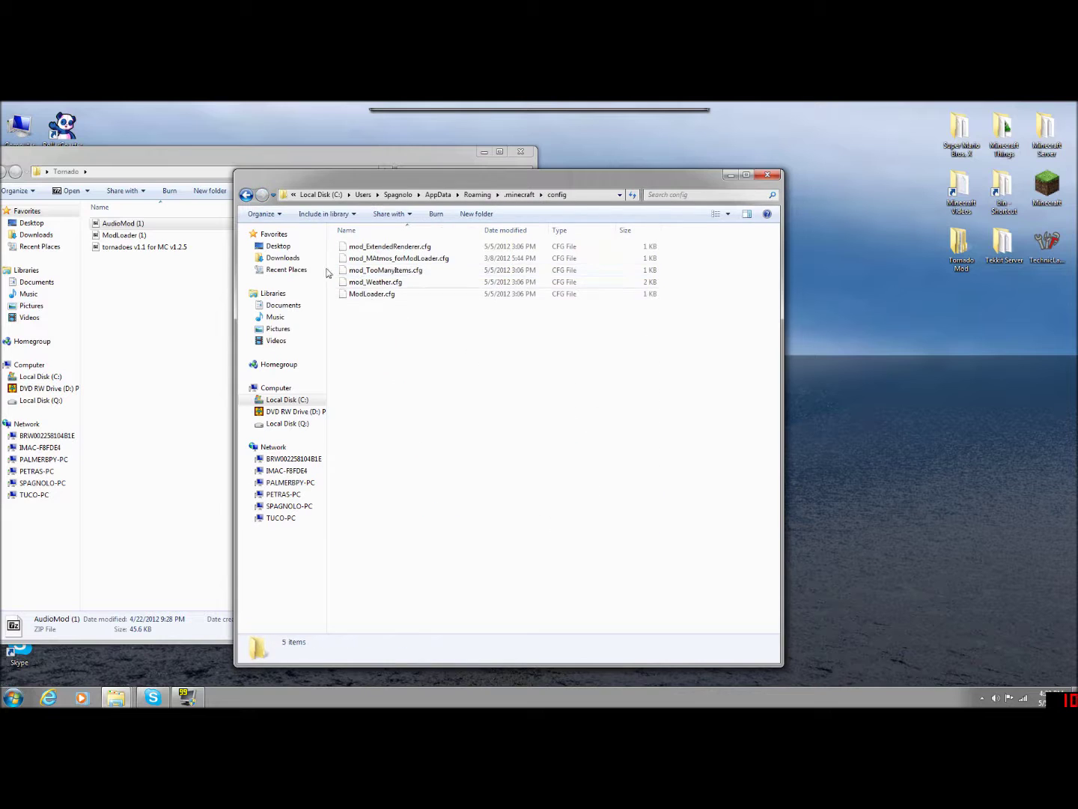
{"action": "left_click", "coordinate": [246, 197]}
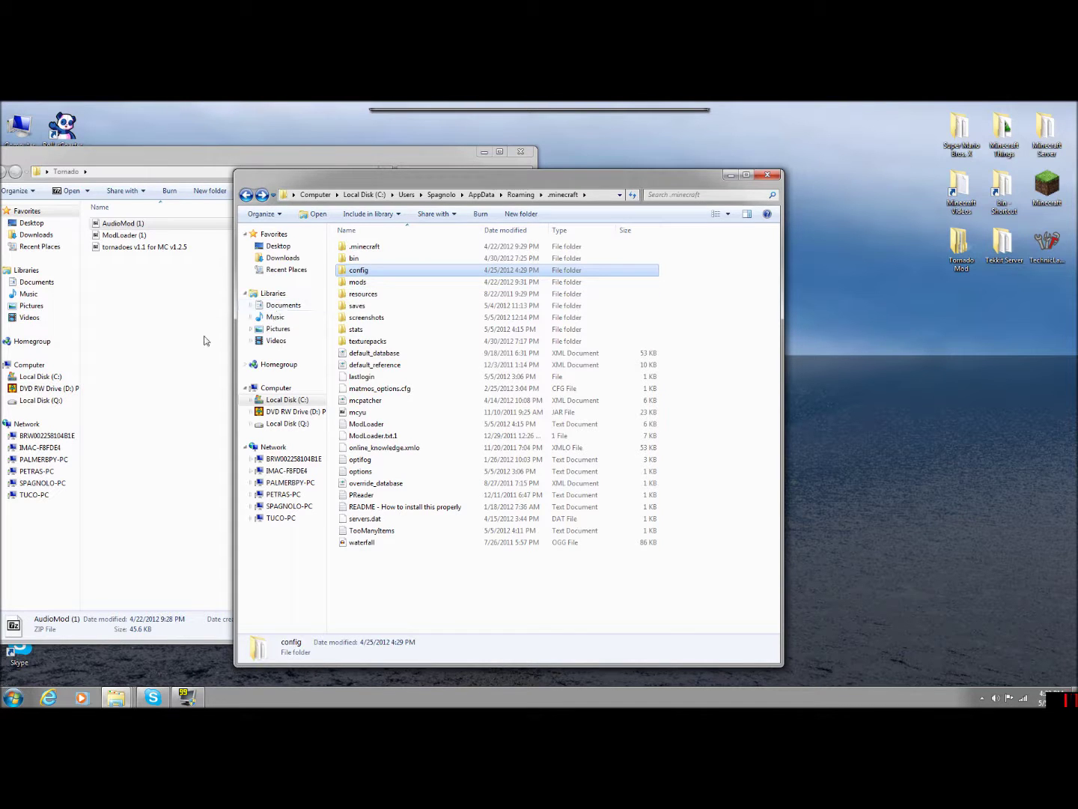
{"action": "left_click_drag", "start_coordinate": [640, 177], "coordinate": [909, 173]}
{"action": "left_click", "coordinate": [777, 155]}
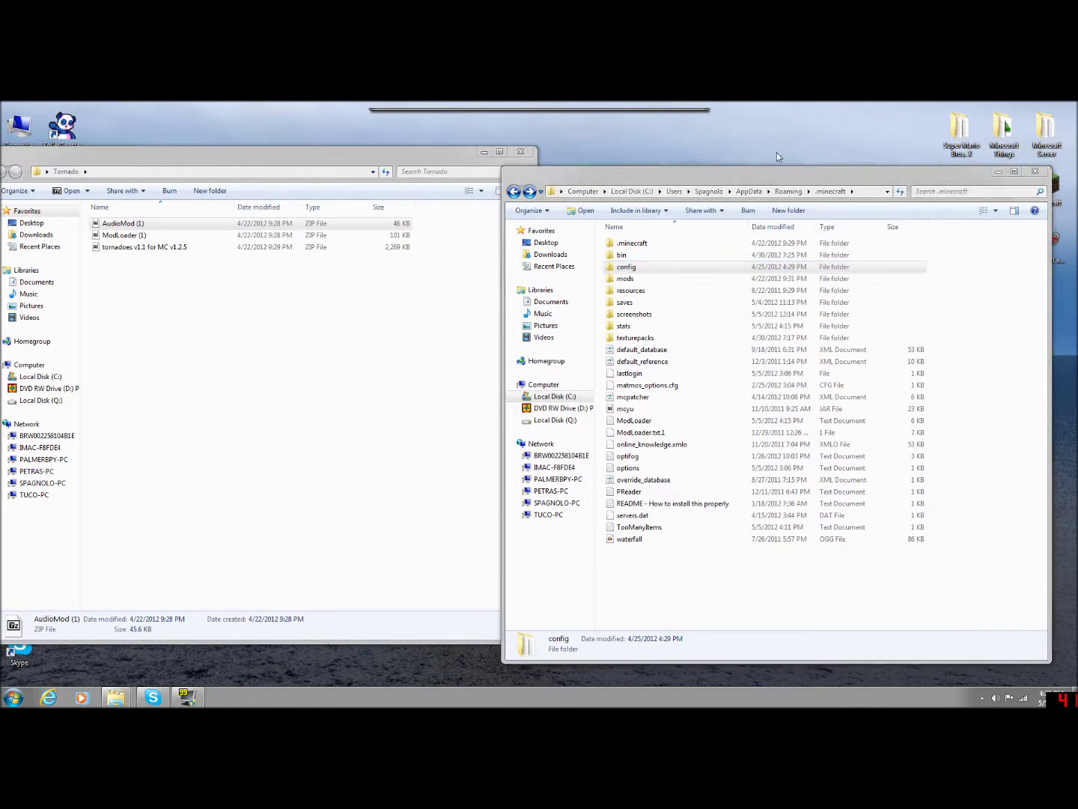
Open the tornadoes v1.1 for MC v1.2.5 zip in 7-Zip via its context menu
{"action": "double_click", "coordinate": [161, 249]}
{"action": "left_click_drag", "start_coordinate": [312, 172], "coordinate": [250, 163]}
{"action": "left_click", "coordinate": [406, 159]}
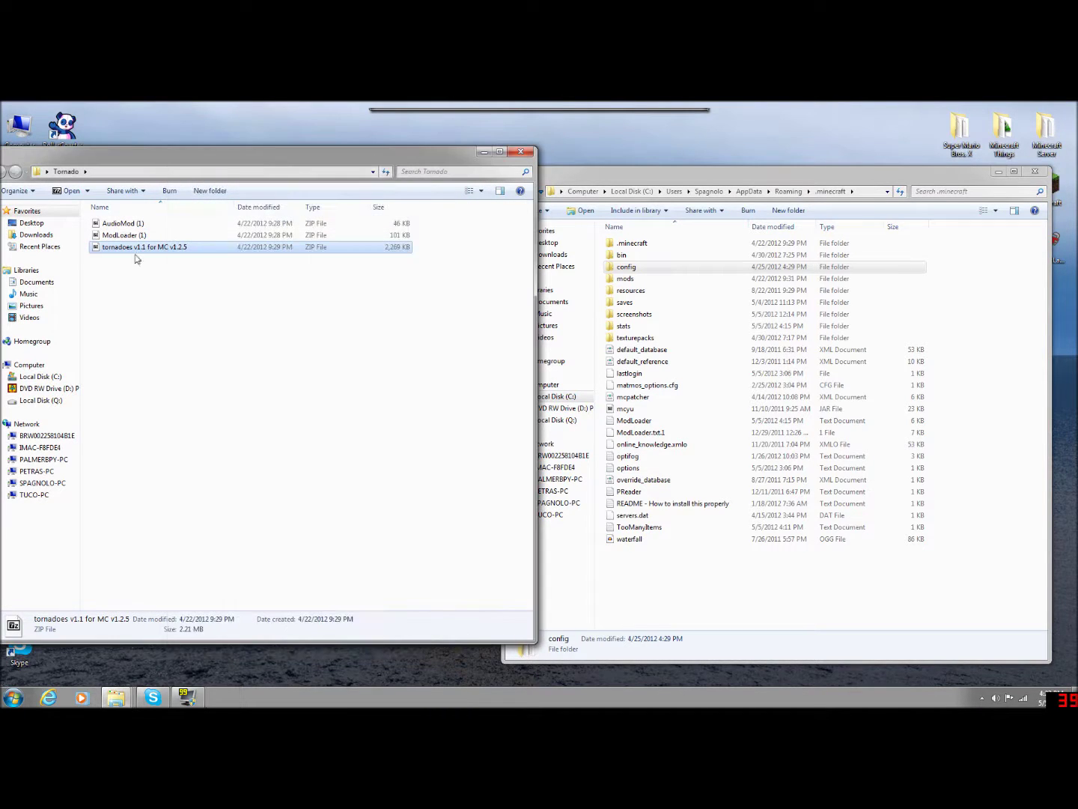
{"action": "right_click", "coordinate": [118, 252]}
{"action": "mouse_move", "coordinate": [188, 275]}
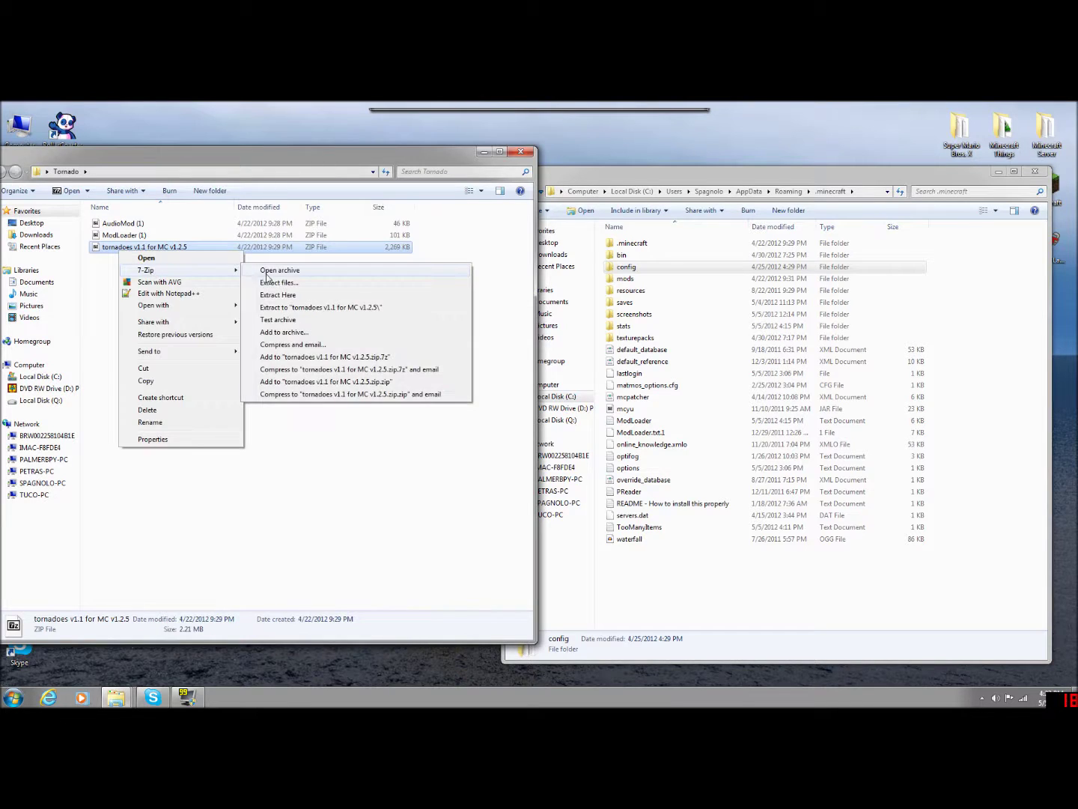
{"action": "left_click", "coordinate": [268, 272]}
{"action": "left_click_drag", "start_coordinate": [331, 166], "coordinate": [303, 146]}
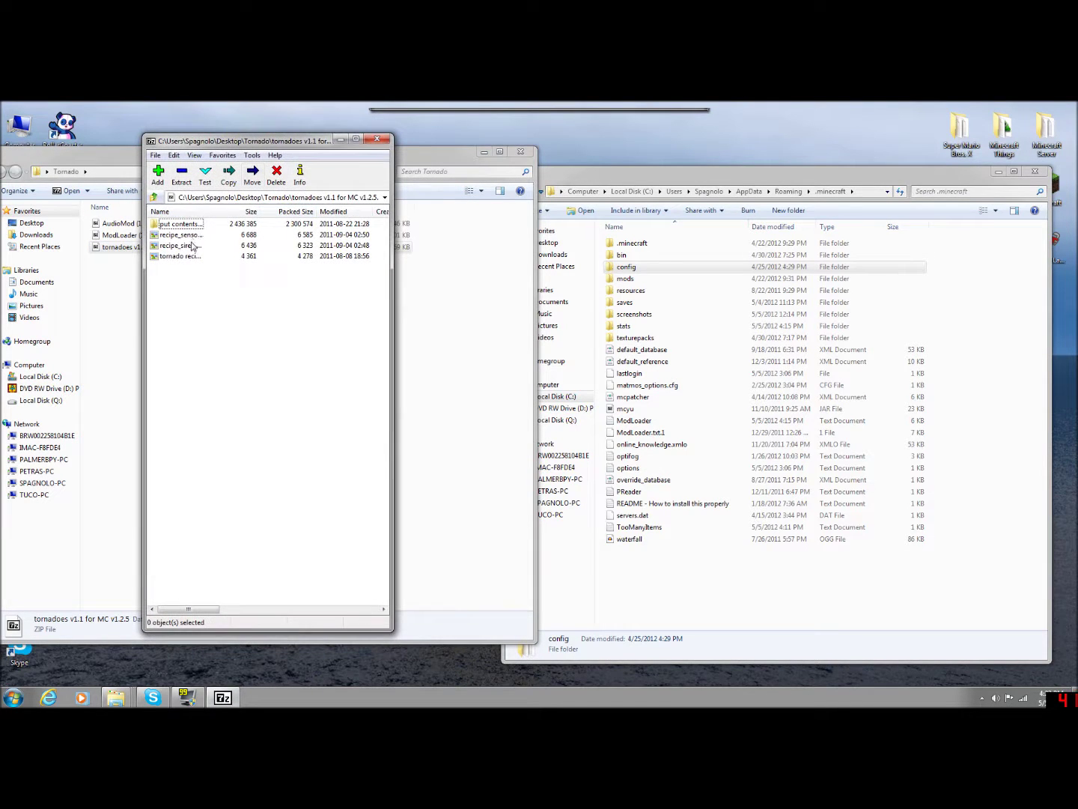
Browse the archive's recipe images, preview tornado recipes, then open the Downloads folder
{"action": "left_click", "coordinate": [181, 225]}
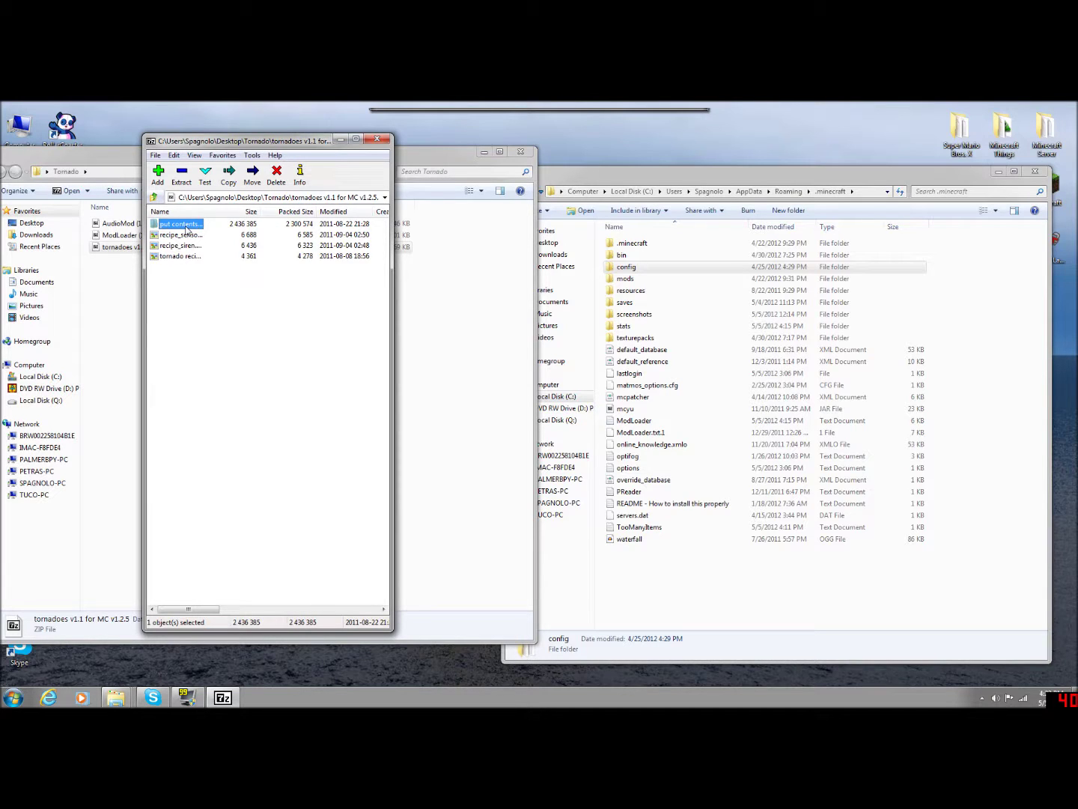
{"action": "left_click", "coordinate": [185, 234]}
{"action": "left_click", "coordinate": [182, 246]}
{"action": "left_click", "coordinate": [178, 256]}
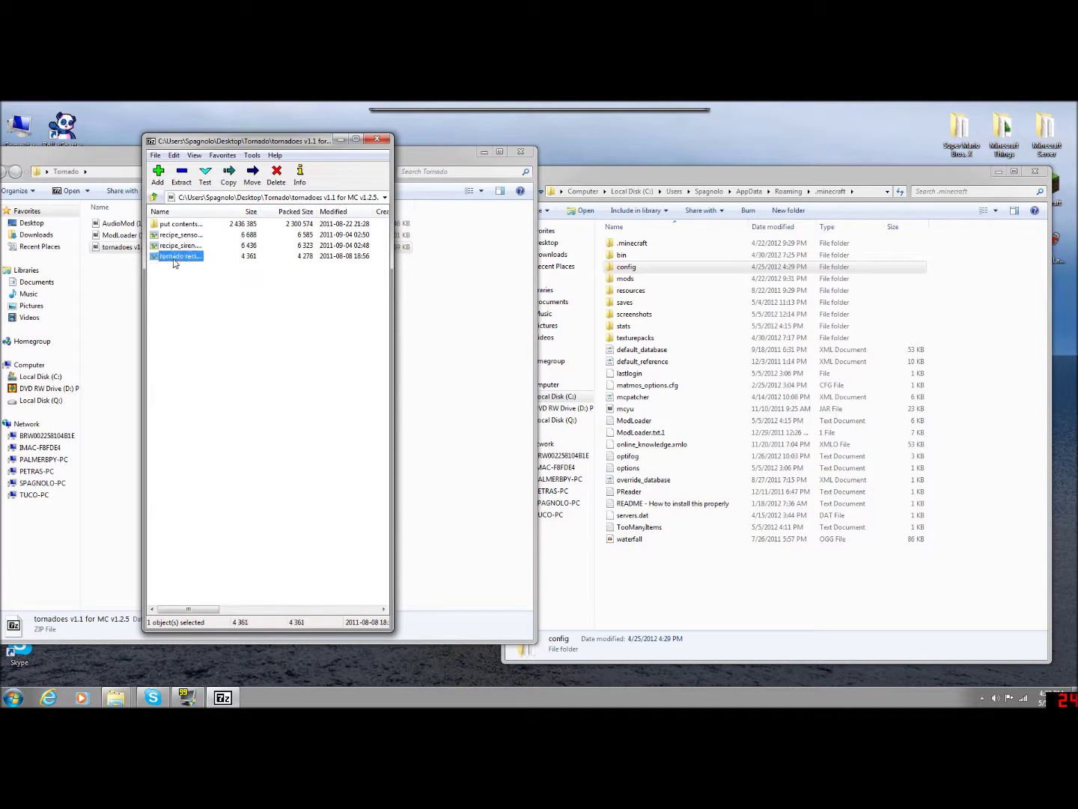
{"action": "double_click", "coordinate": [162, 258]}
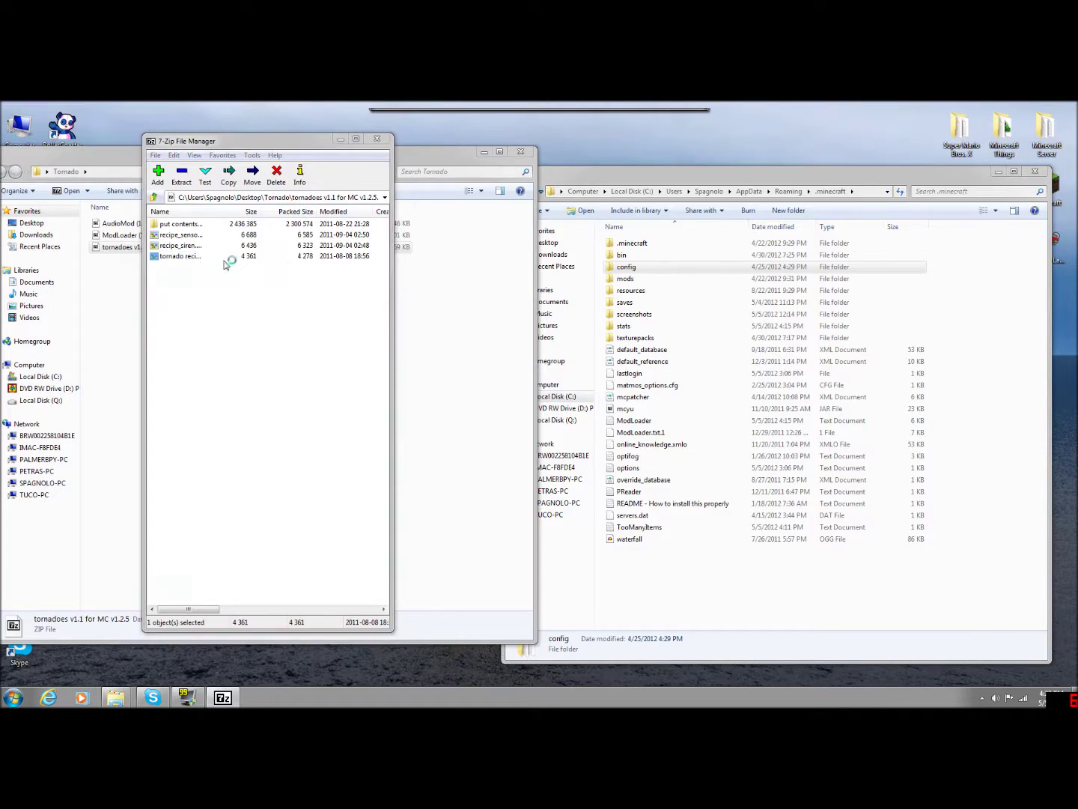
{"action": "left_click", "coordinate": [980, 158]}
{"action": "left_click", "coordinate": [111, 303]}
{"action": "left_click", "coordinate": [37, 234]}
{"action": "left_click", "coordinate": [180, 247]}
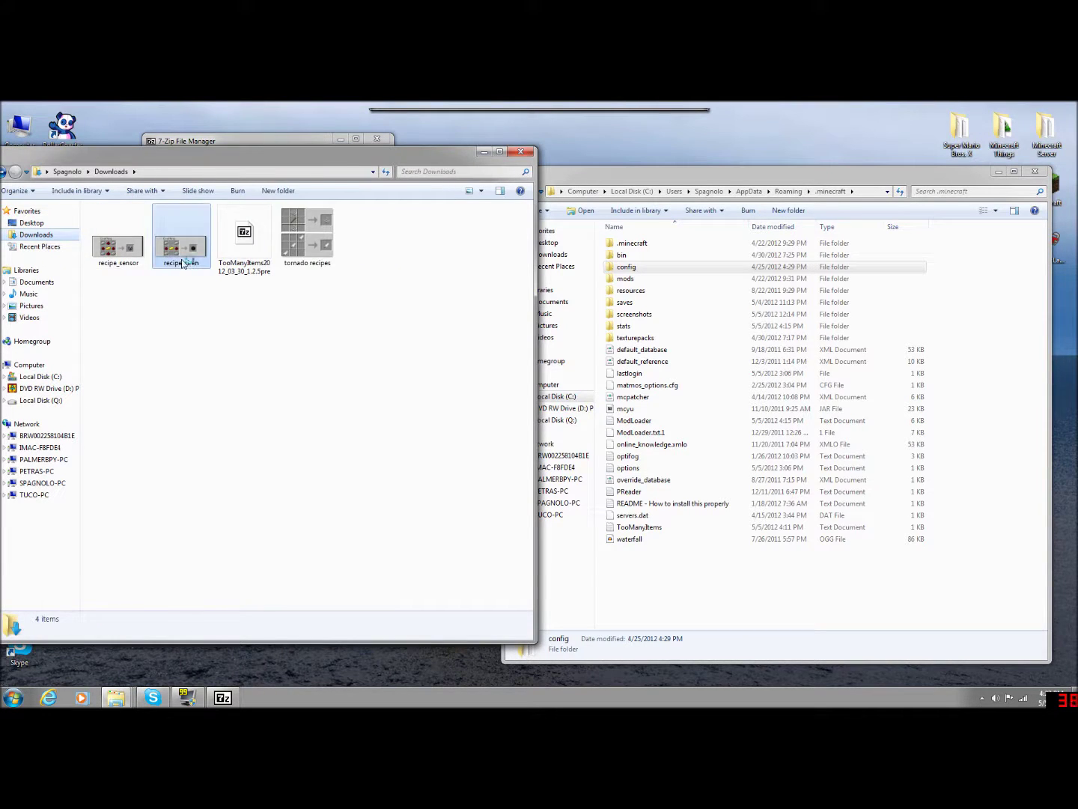
{"action": "left_click", "coordinate": [132, 262]}
{"action": "left_click", "coordinate": [306, 239]}
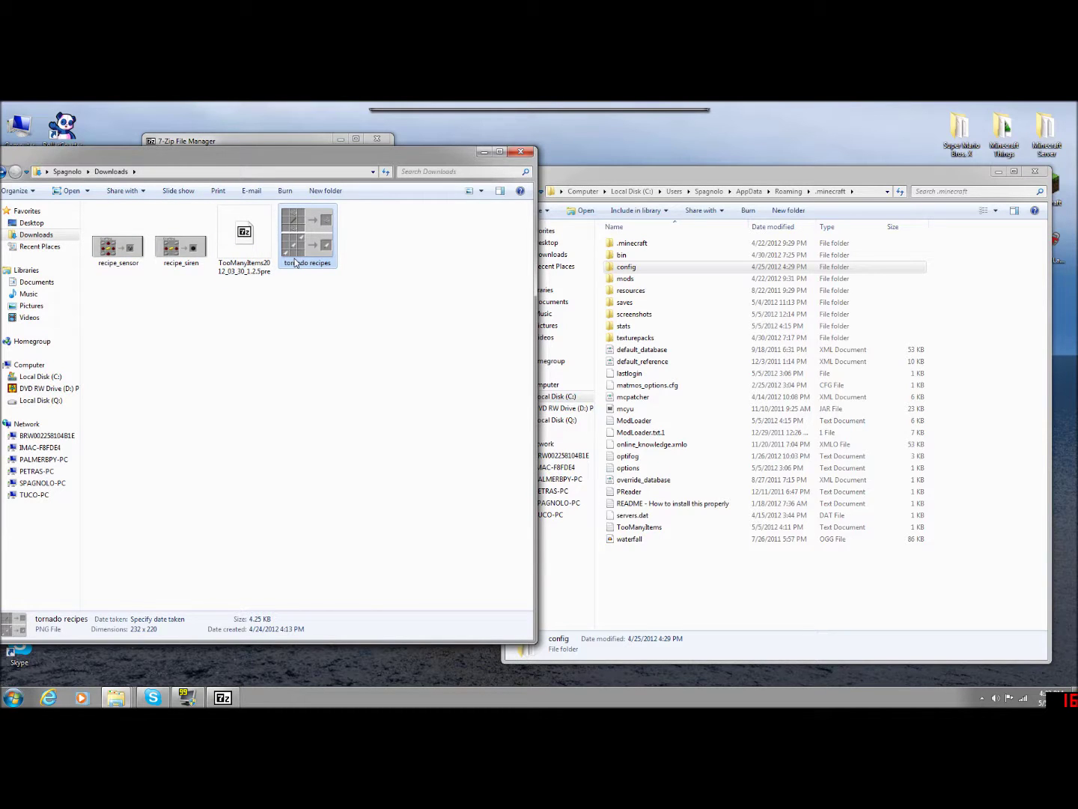
{"action": "double_click", "coordinate": [131, 253]}
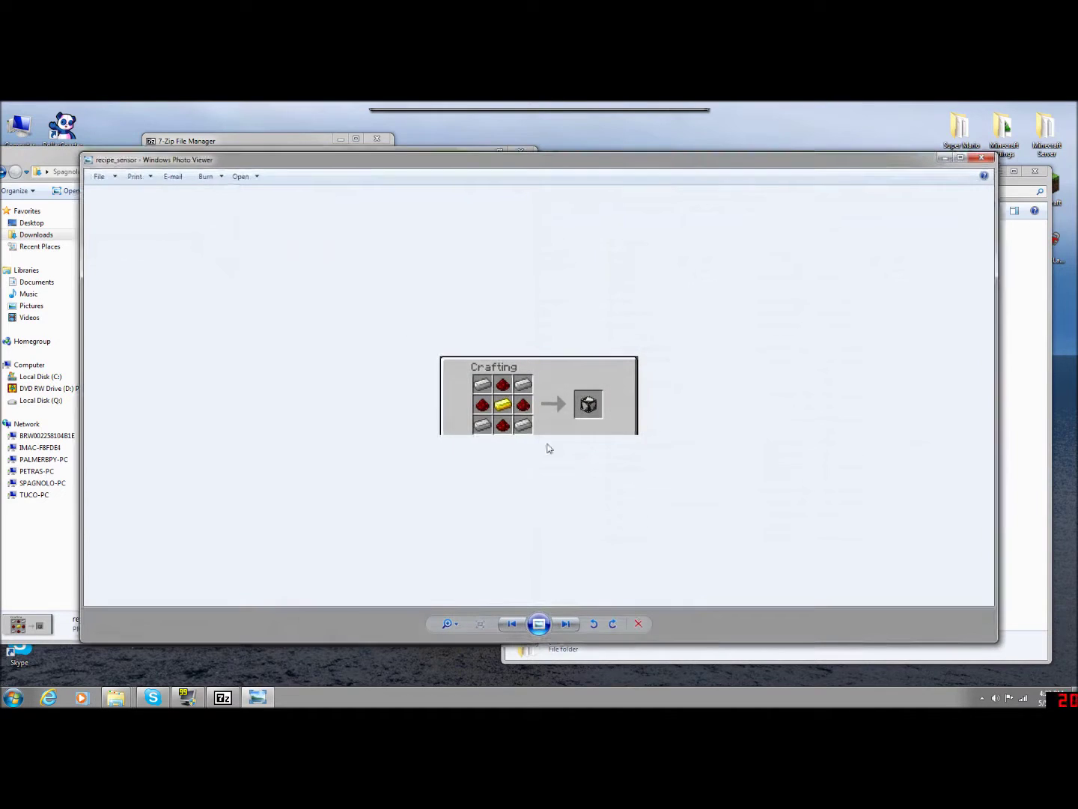
{"action": "left_click", "coordinate": [563, 626]}
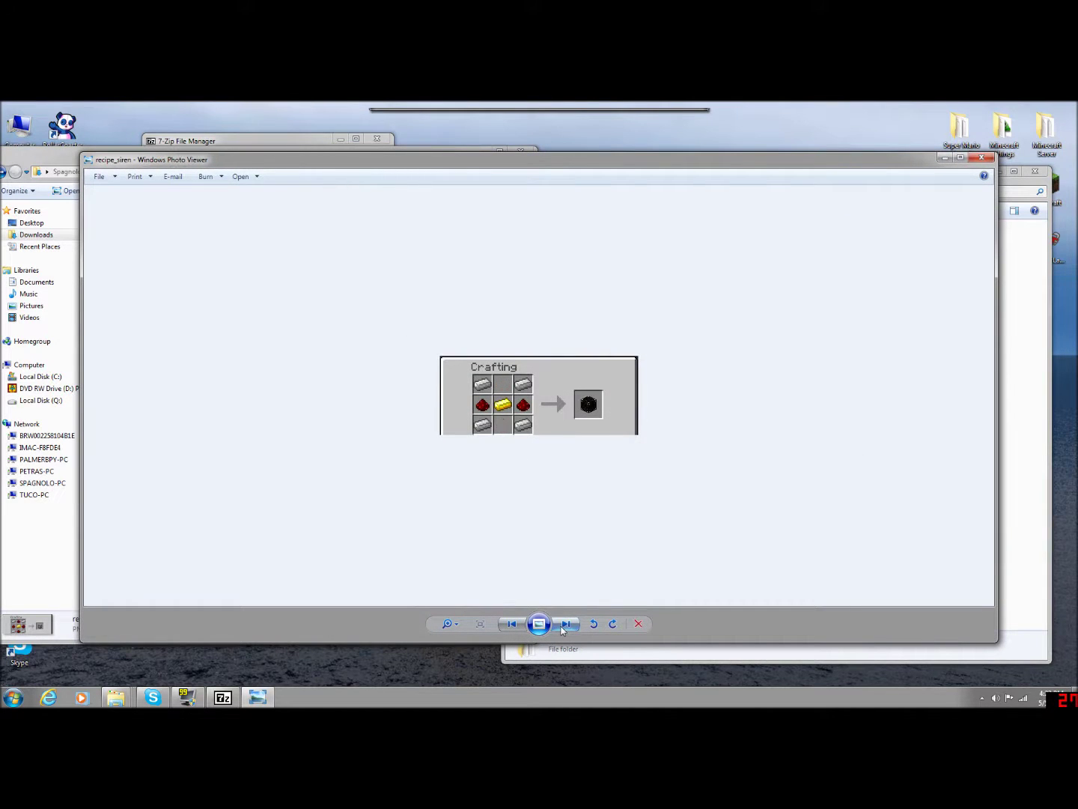
{"action": "left_click", "coordinate": [563, 626]}
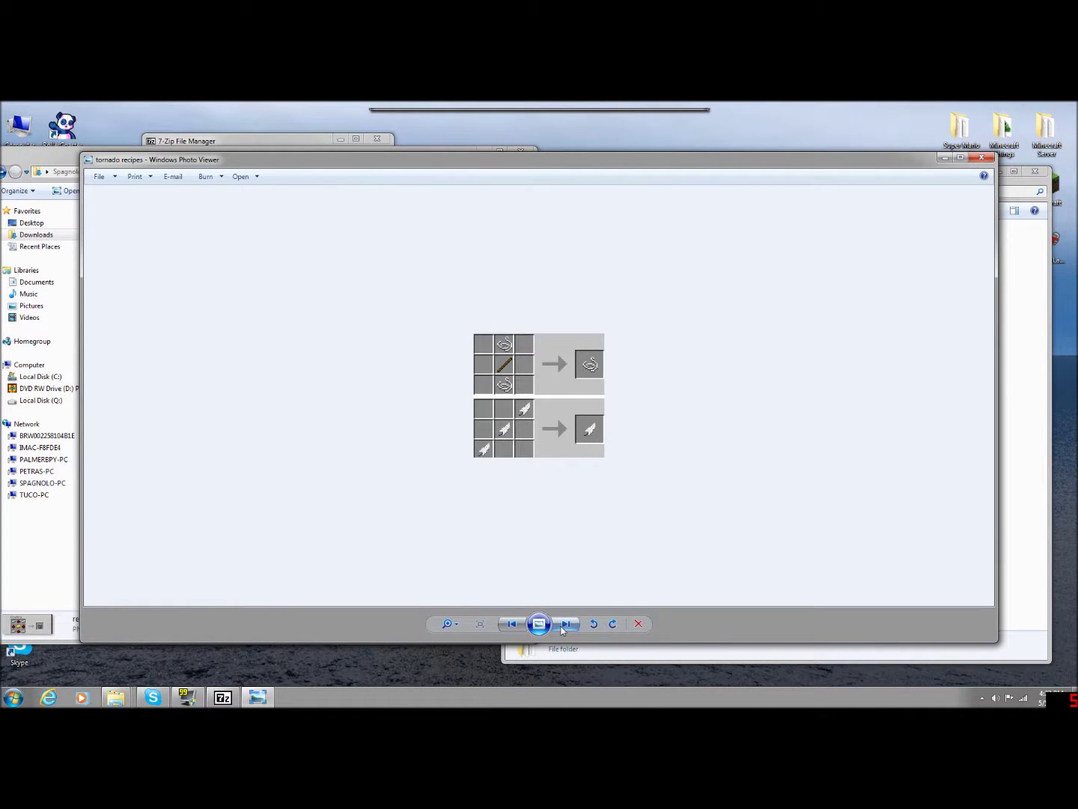
{"action": "left_click", "coordinate": [563, 626]}
{"action": "left_click", "coordinate": [981, 157]}
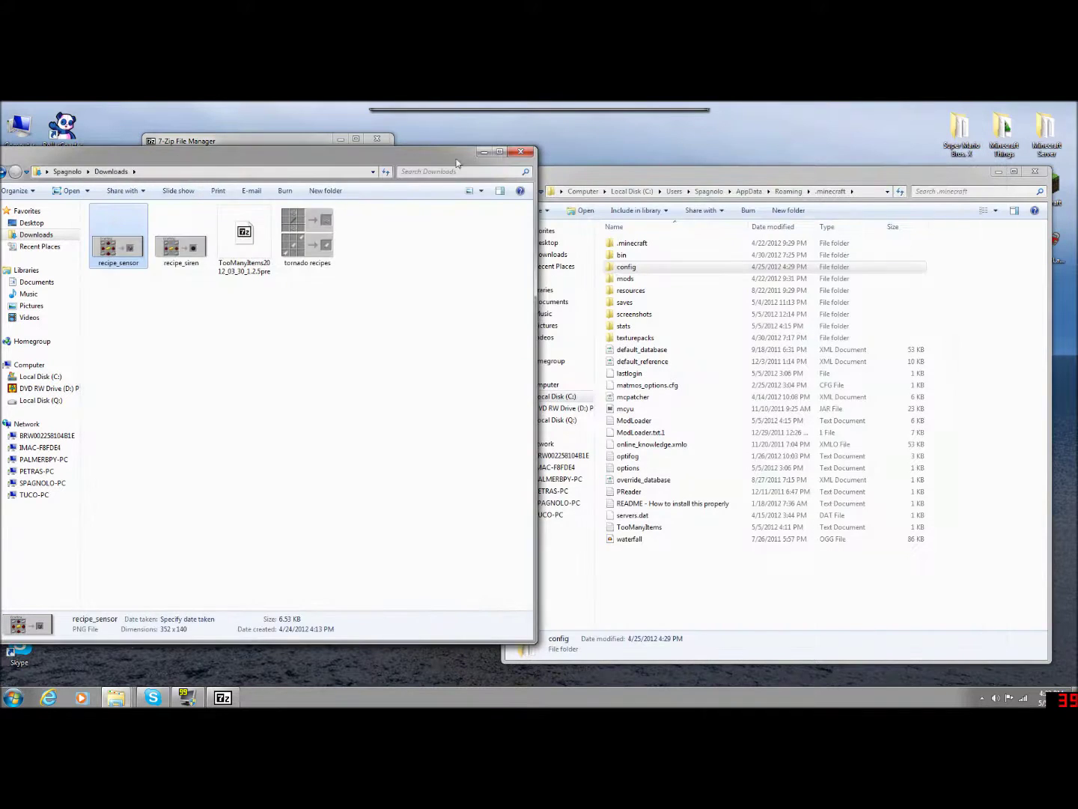
{"action": "left_click", "coordinate": [522, 152]}
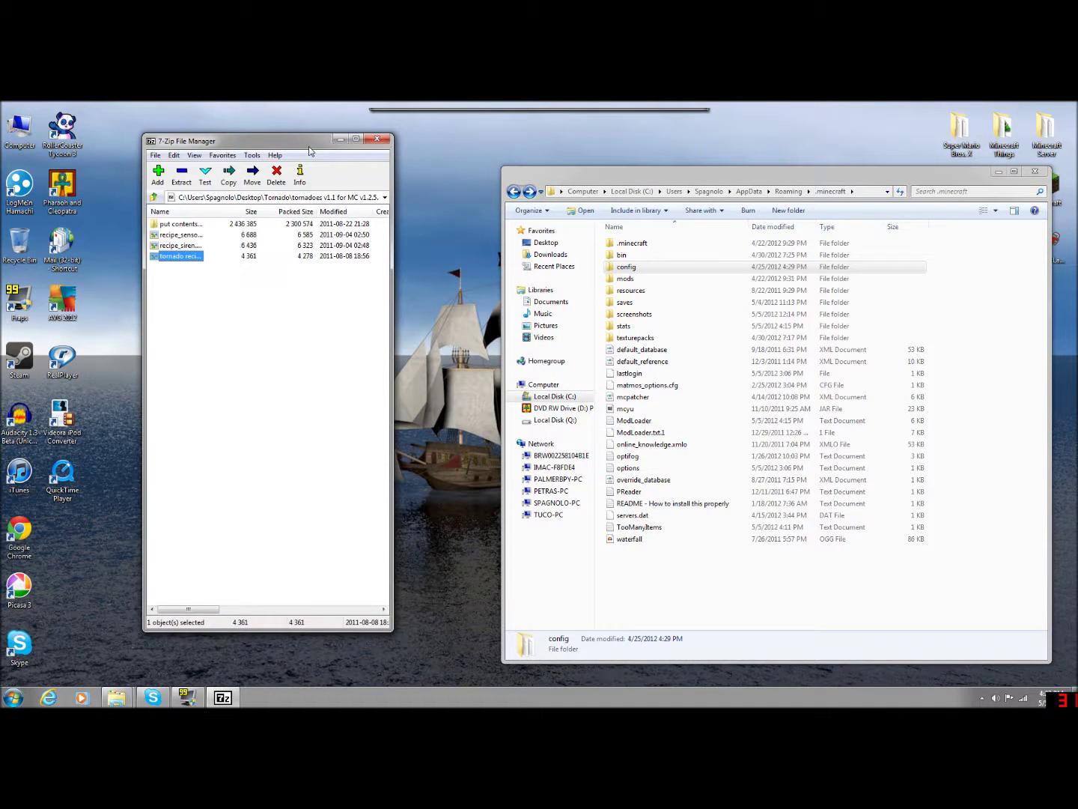
{"action": "left_click_drag", "start_coordinate": [309, 149], "coordinate": [296, 165]}
{"action": "left_click", "coordinate": [157, 241]}
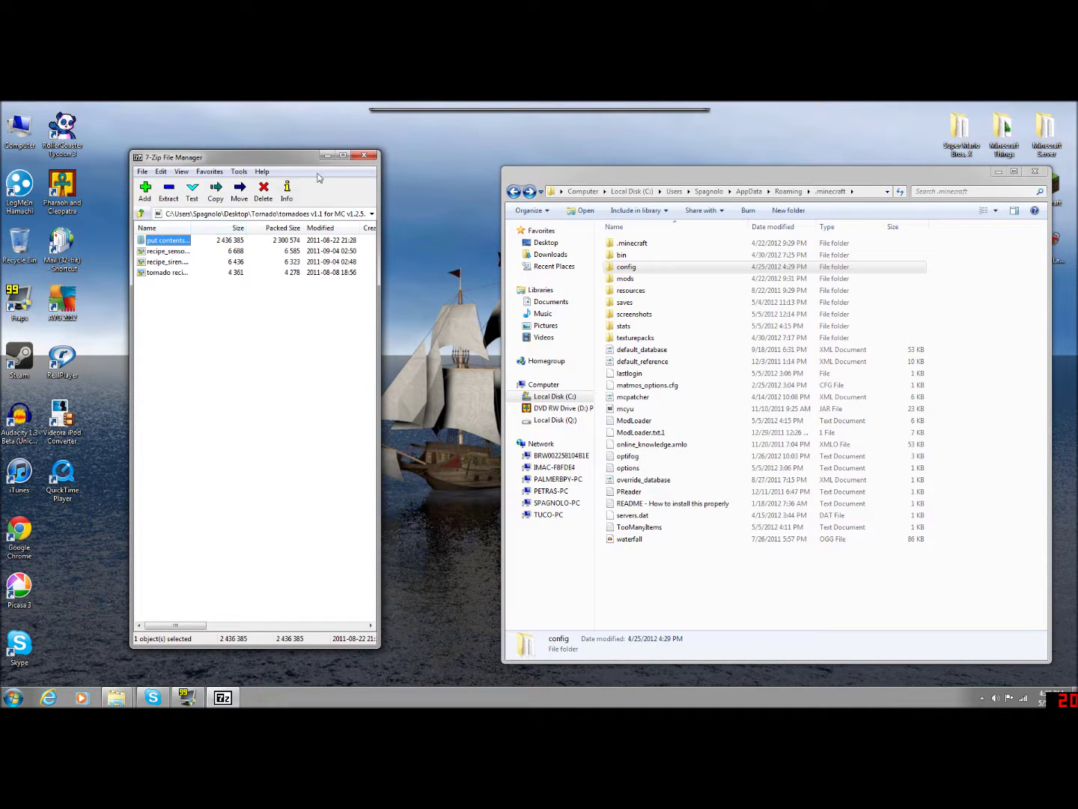
{"action": "left_click_drag", "start_coordinate": [322, 157], "coordinate": [2, 121]}
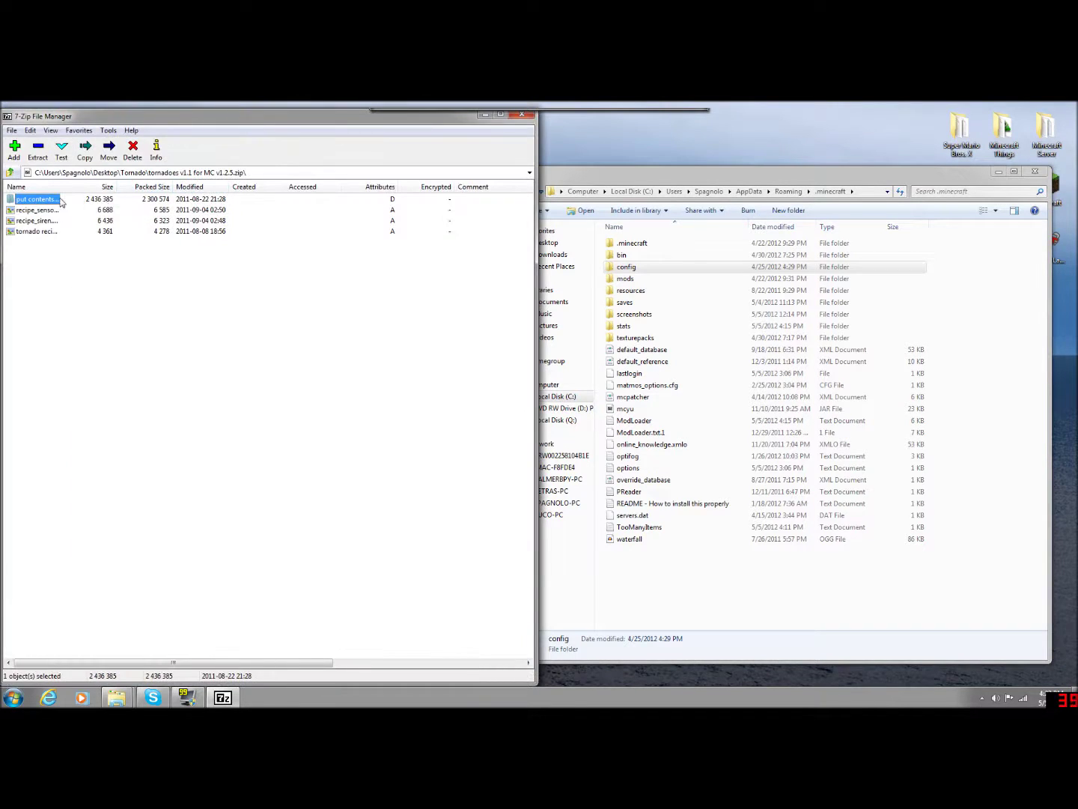
{"action": "double_click", "coordinate": [29, 204]}
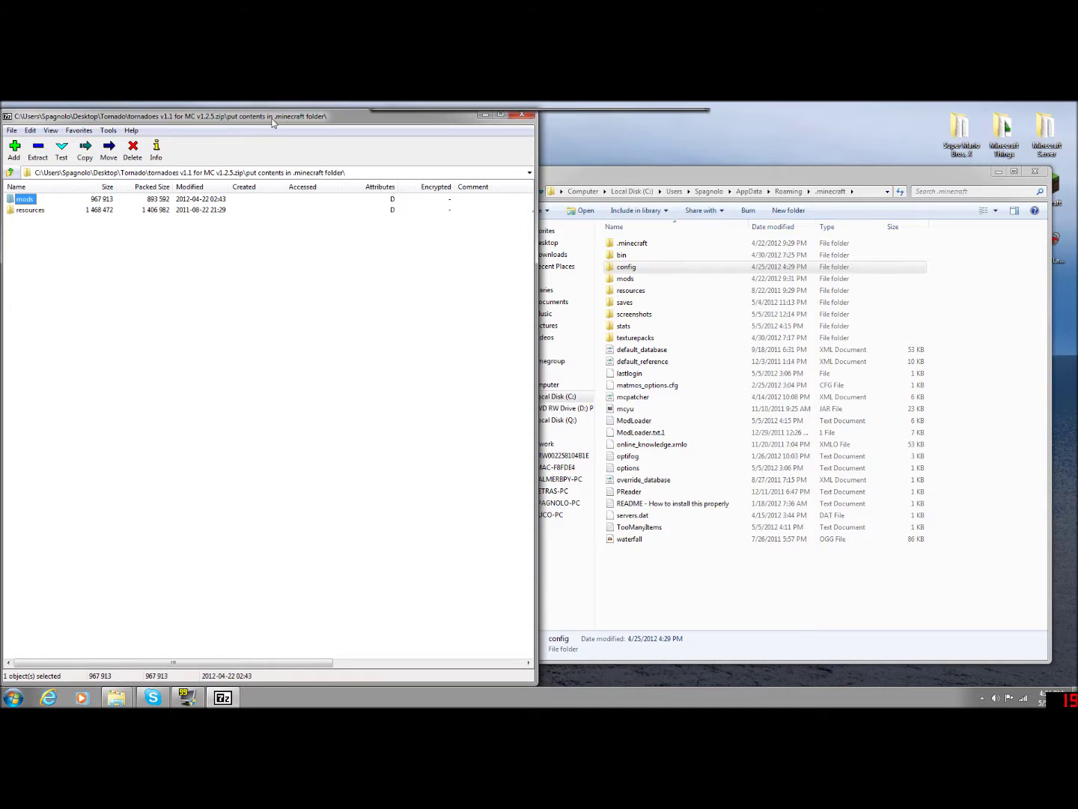
{"action": "left_click", "coordinate": [33, 219]}
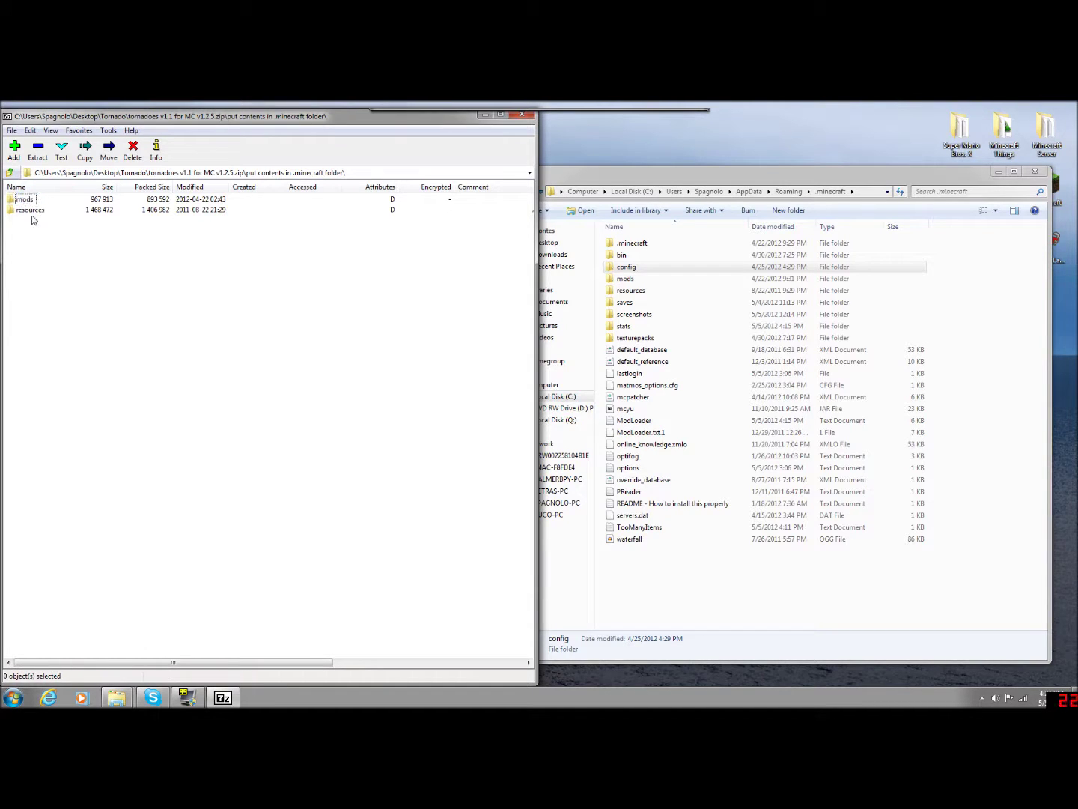
{"action": "left_click", "coordinate": [32, 212]}
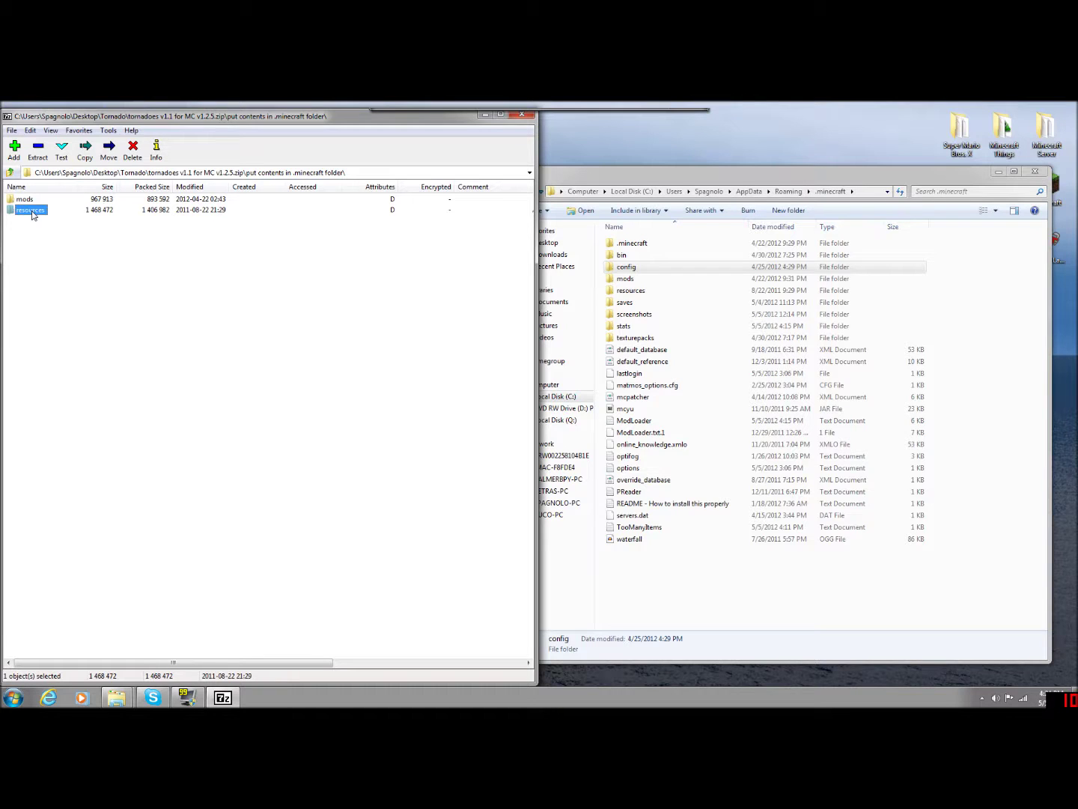
{"action": "double_click", "coordinate": [659, 291]}
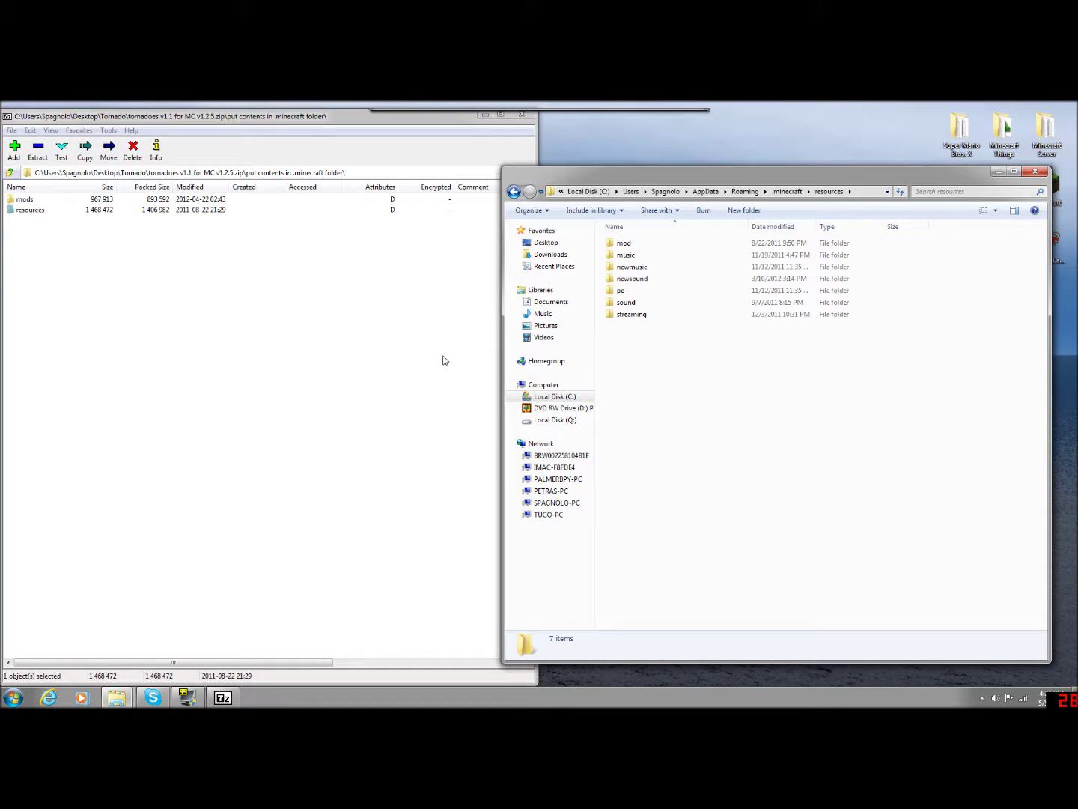
{"action": "left_click", "coordinate": [514, 192]}
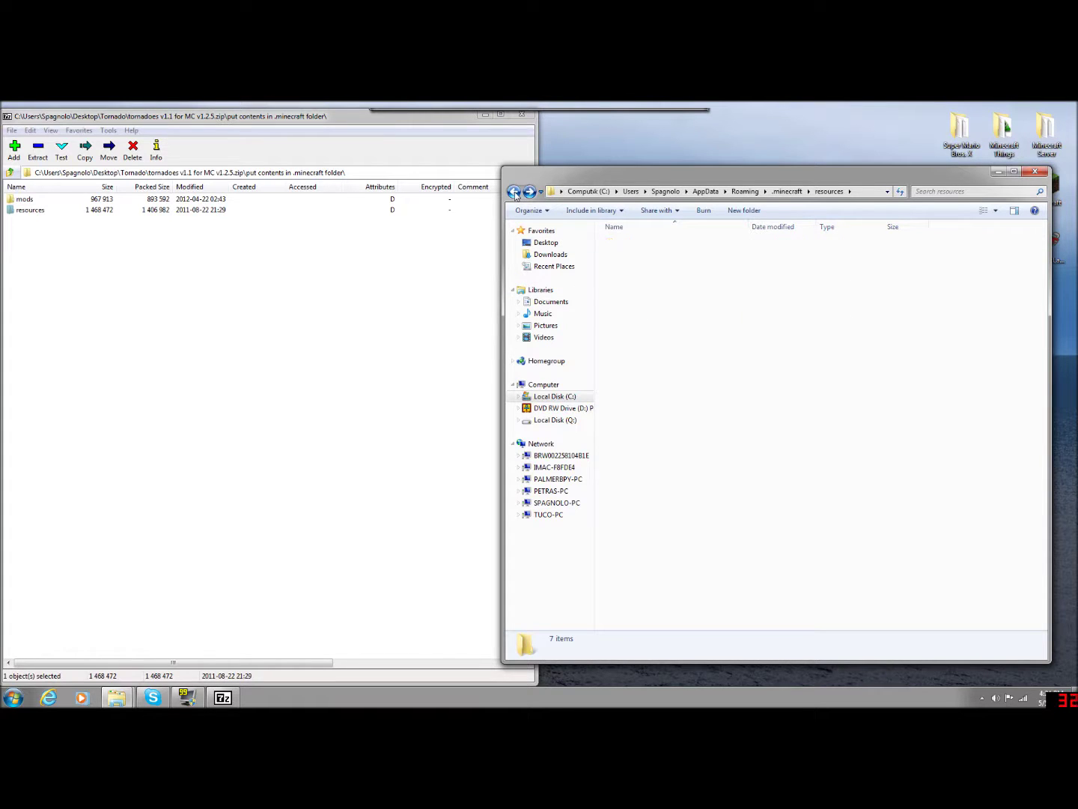
{"action": "left_click", "coordinate": [292, 330]}
Drag mods and resources into .minecraft, merging folders for all conflicts and replacing duplicate files
{"action": "left_click_drag", "start_coordinate": [42, 239], "coordinate": [805, 353]}
{"action": "left_click", "coordinate": [476, 527]}
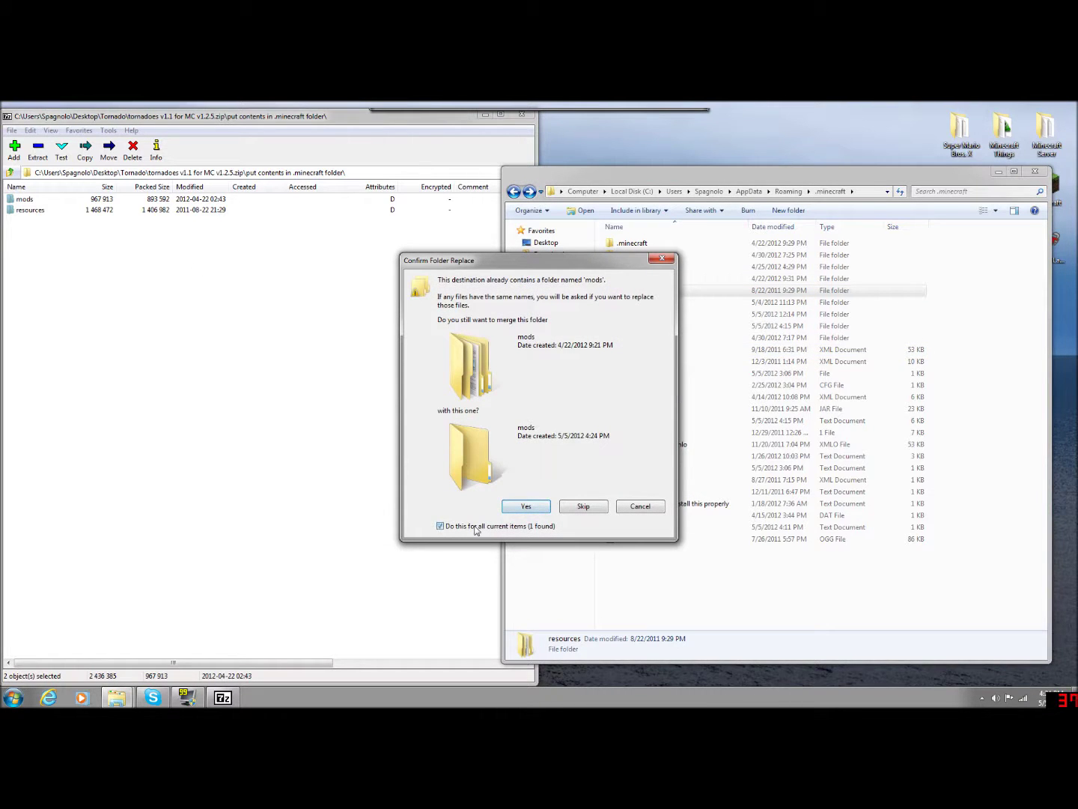
{"action": "left_click", "coordinate": [532, 509]}
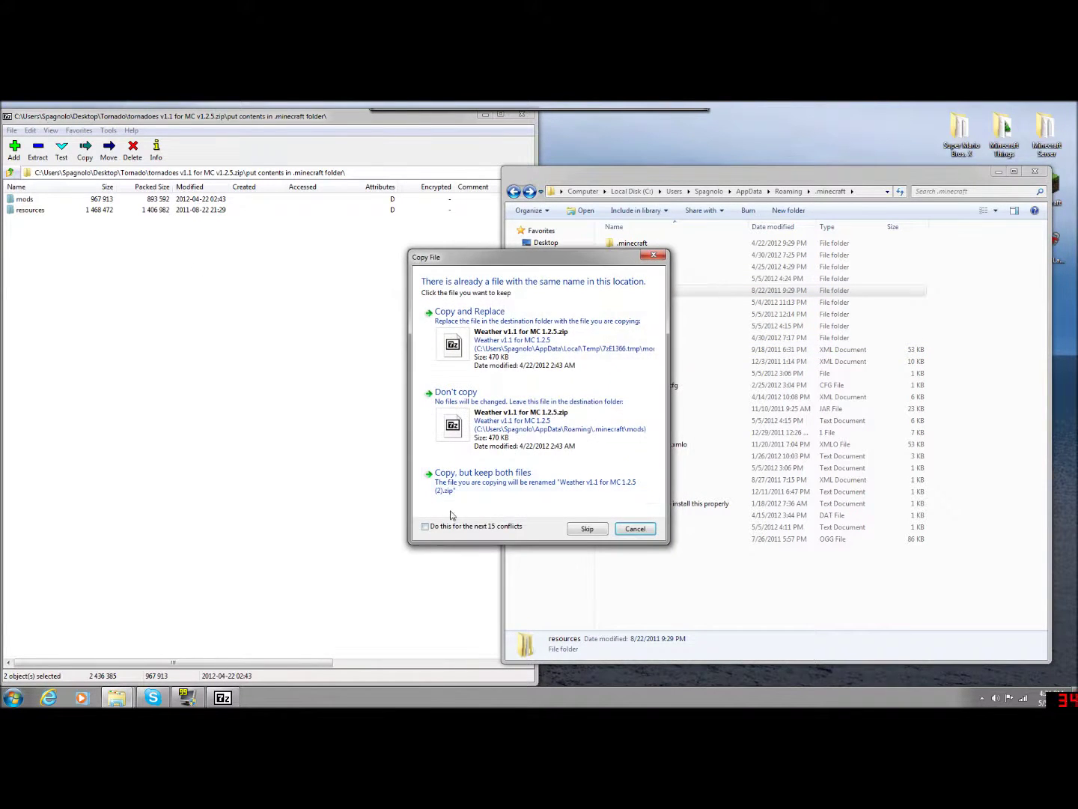
{"action": "left_click", "coordinate": [485, 349]}
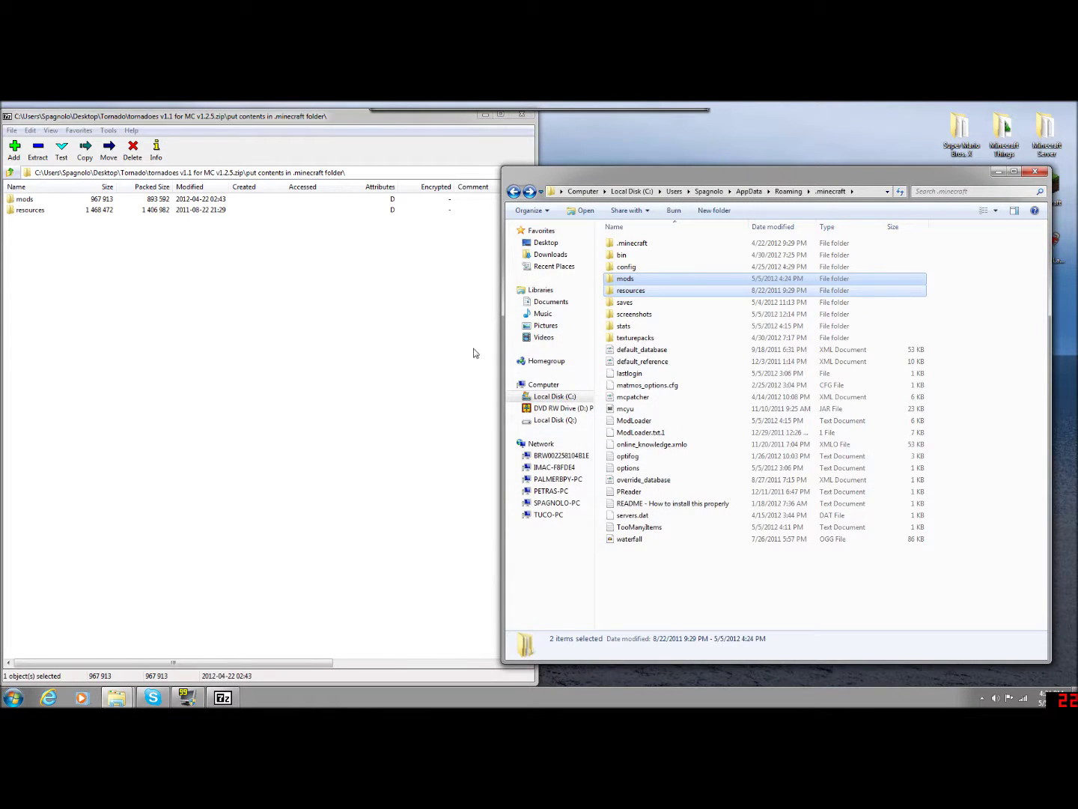
{"action": "left_click_drag", "start_coordinate": [711, 183], "coordinate": [725, 177]}
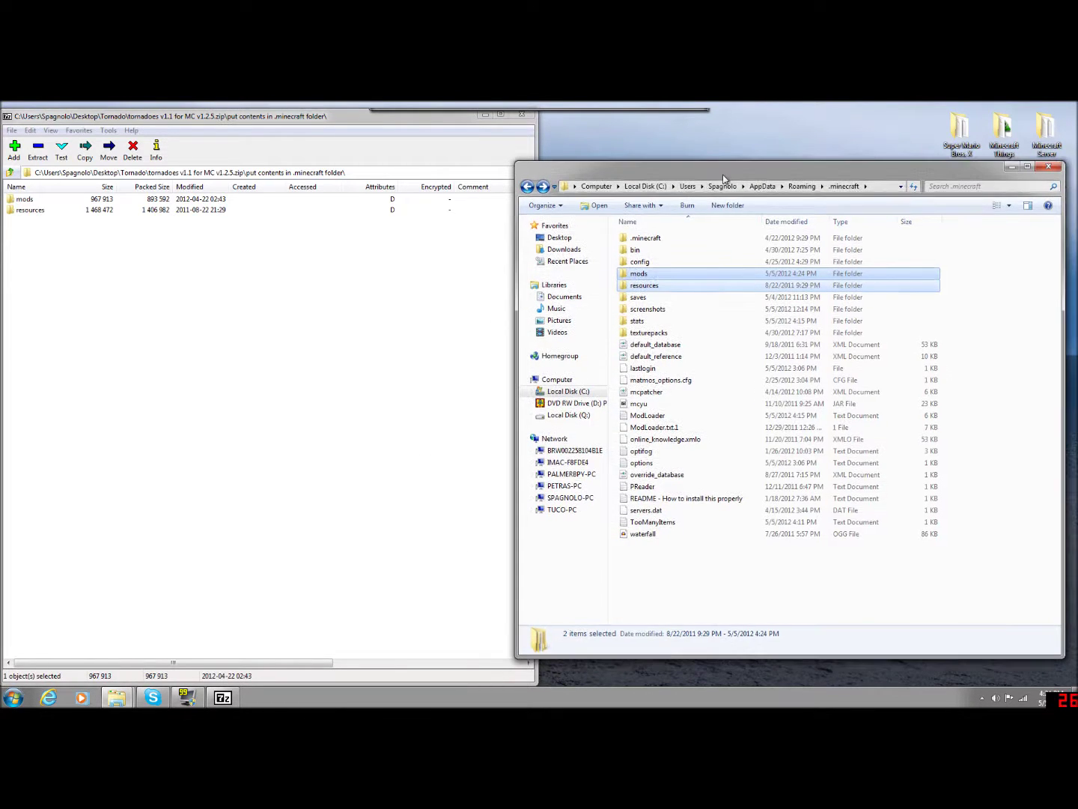
Look inside the mods folder, close 7-Zip and move the .minecraft window to the left
{"action": "double_click", "coordinate": [639, 273]}
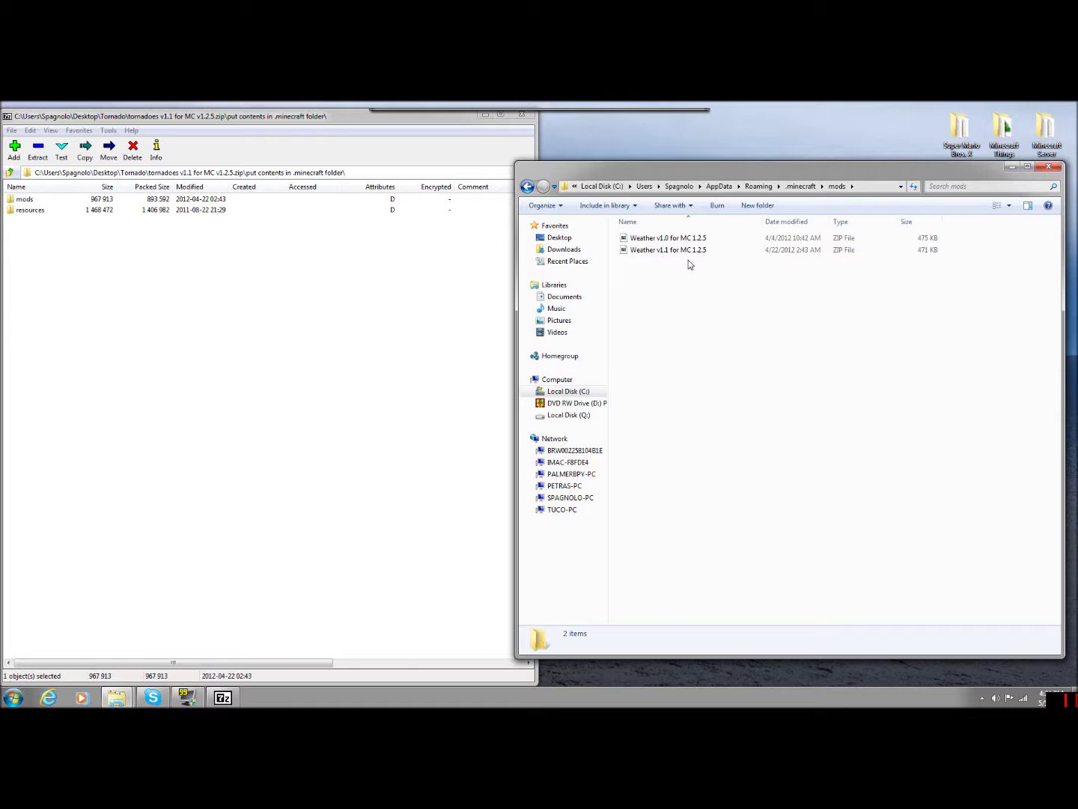
{"action": "left_click", "coordinate": [799, 187]}
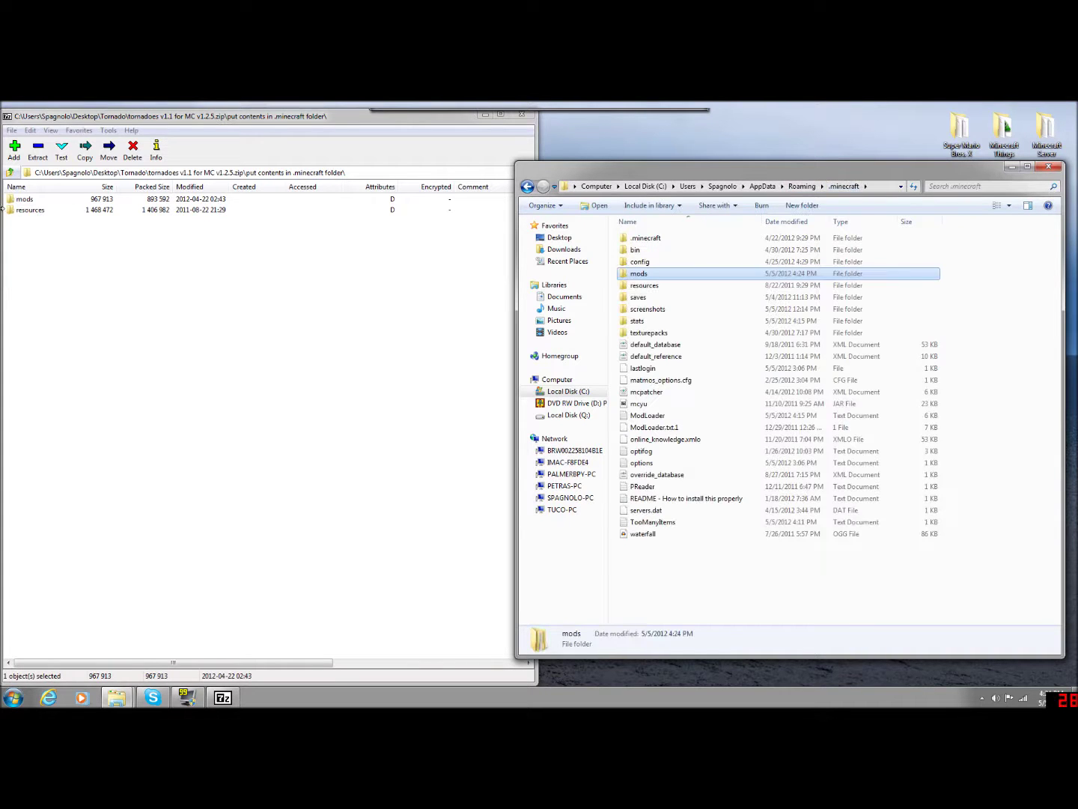
{"action": "left_click", "coordinate": [523, 114]}
{"action": "left_click_drag", "start_coordinate": [727, 177], "coordinate": [418, 172]}
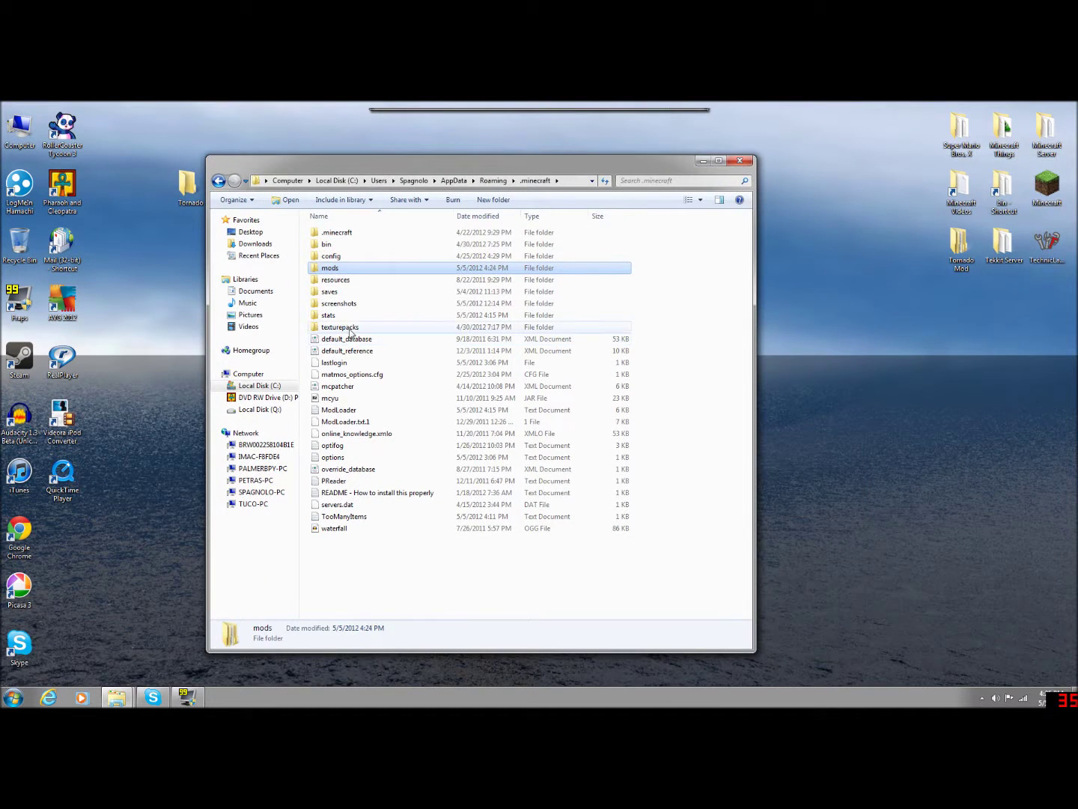
Delete Weather v1.0 for MC 1.2.5 from mods, then check resources and return to .minecraft
{"action": "double_click", "coordinate": [331, 268]}
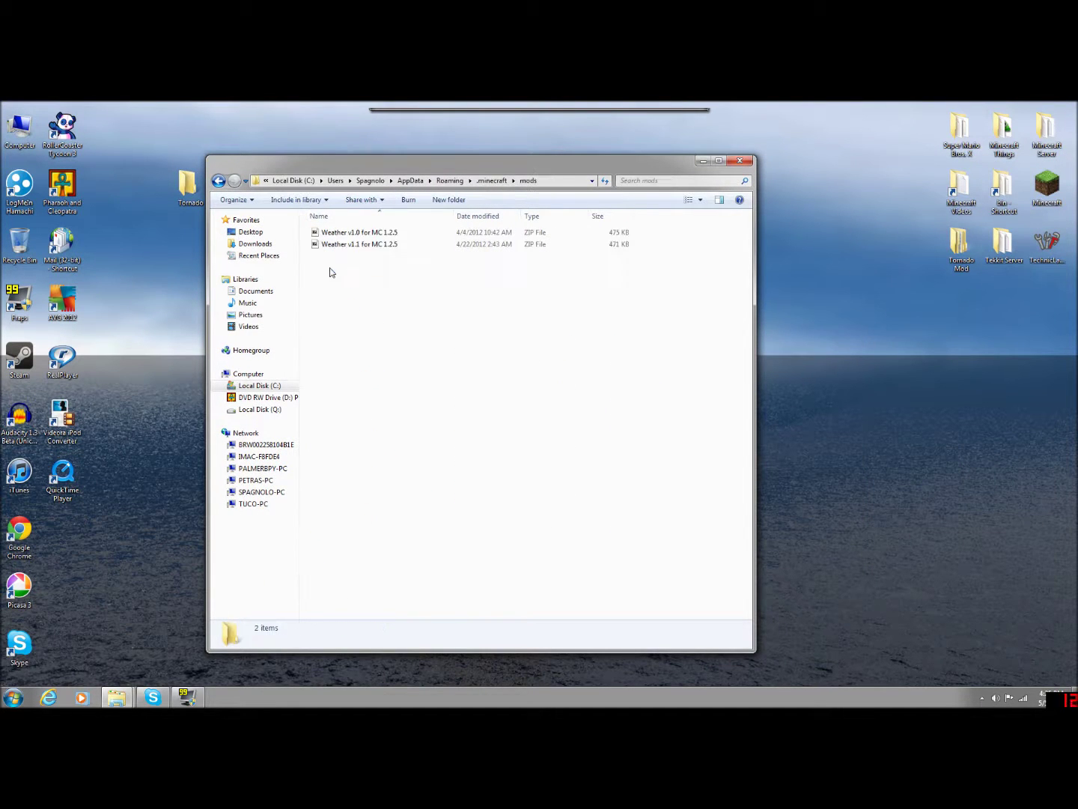
{"action": "left_click", "coordinate": [363, 233]}
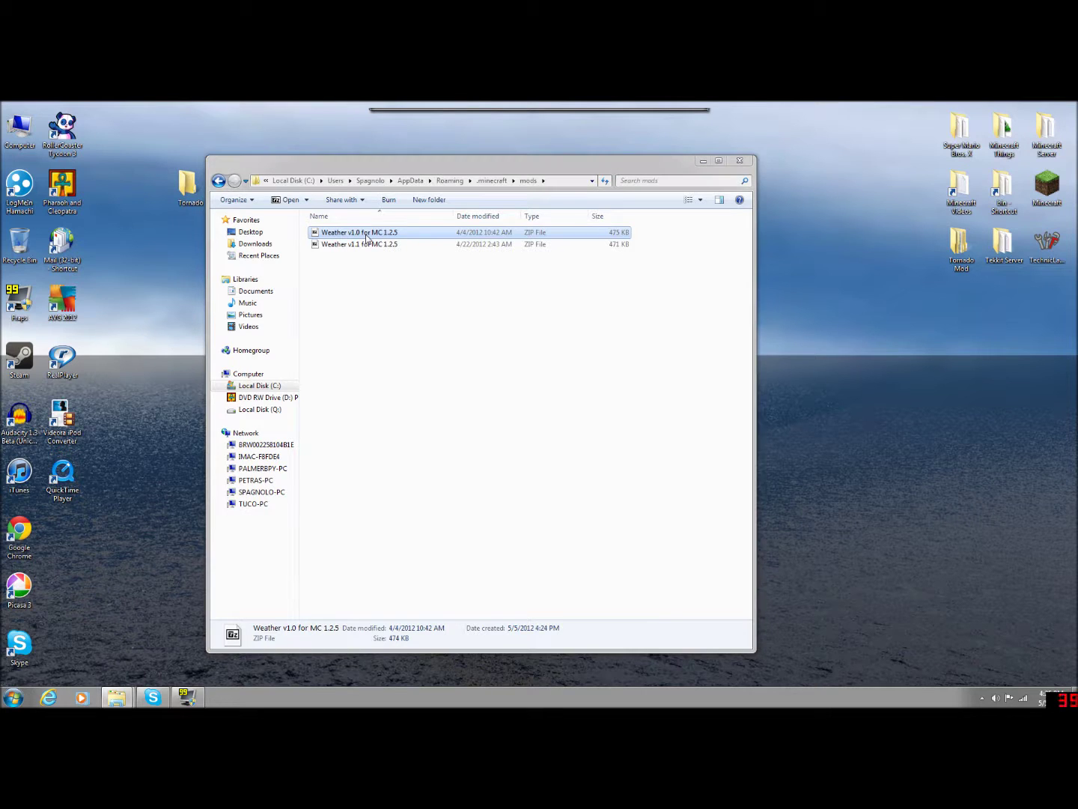
{"action": "key", "text": "Delete"}
{"action": "left_click", "coordinate": [582, 448]}
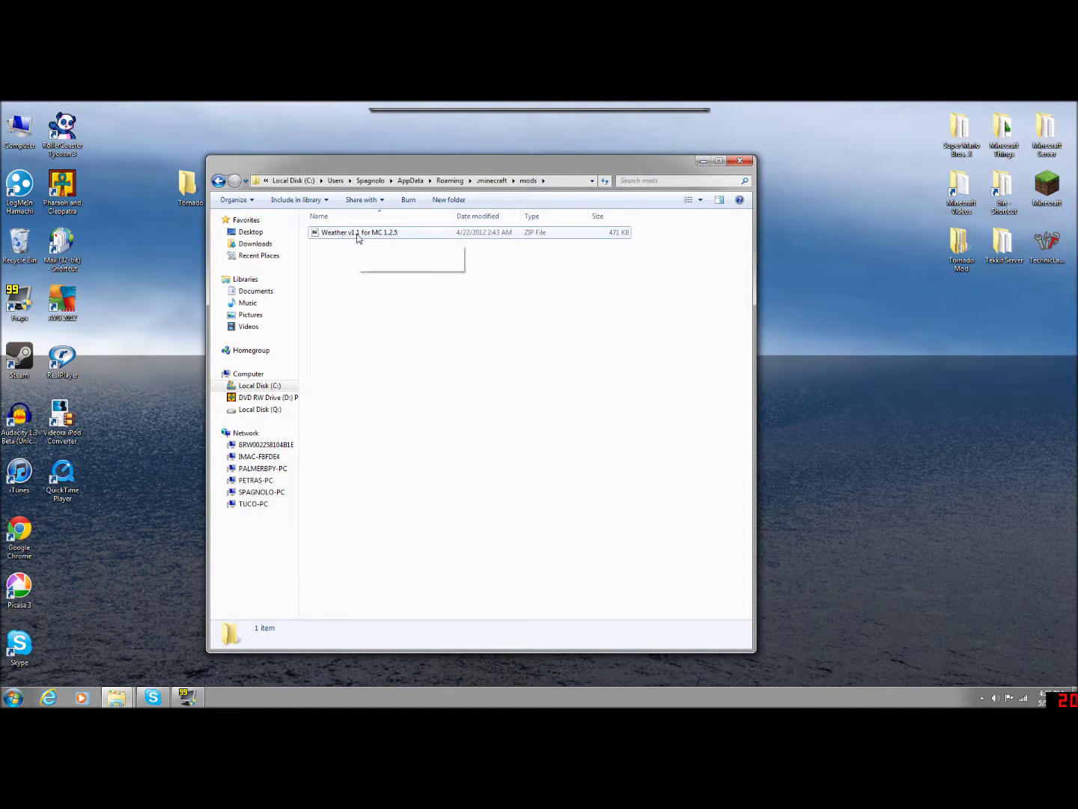
{"action": "left_click", "coordinate": [491, 181]}
{"action": "double_click", "coordinate": [343, 267]}
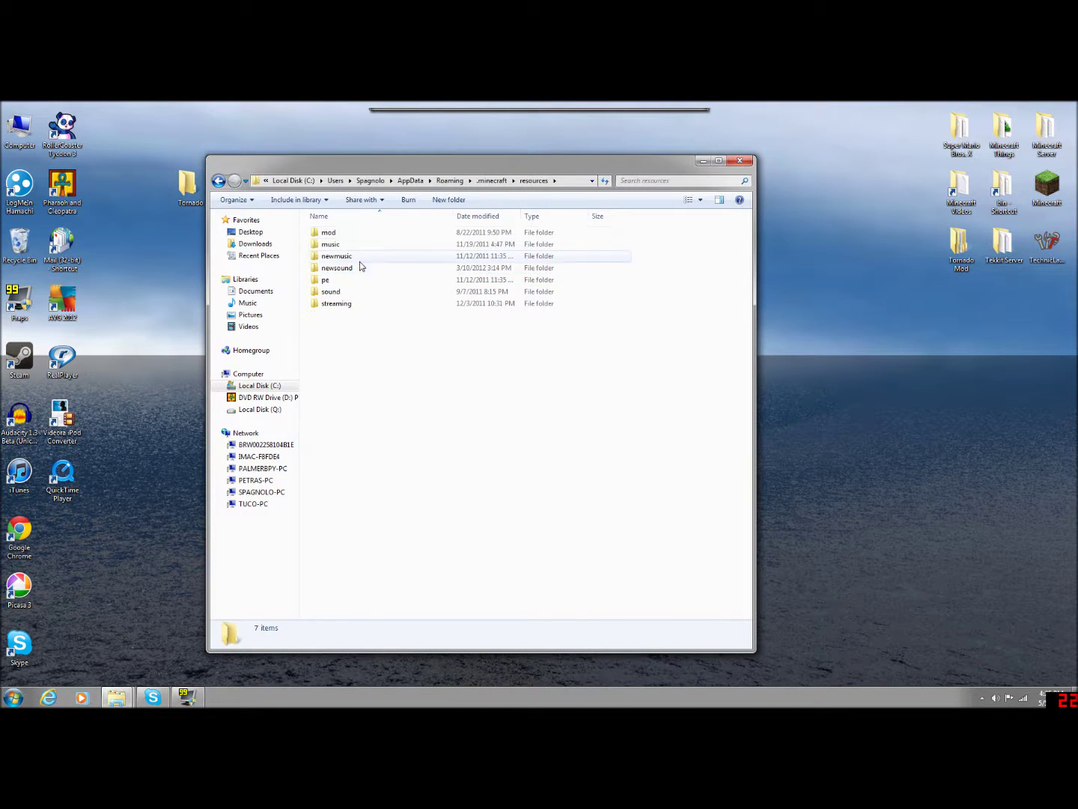
{"action": "left_click", "coordinate": [492, 180]}
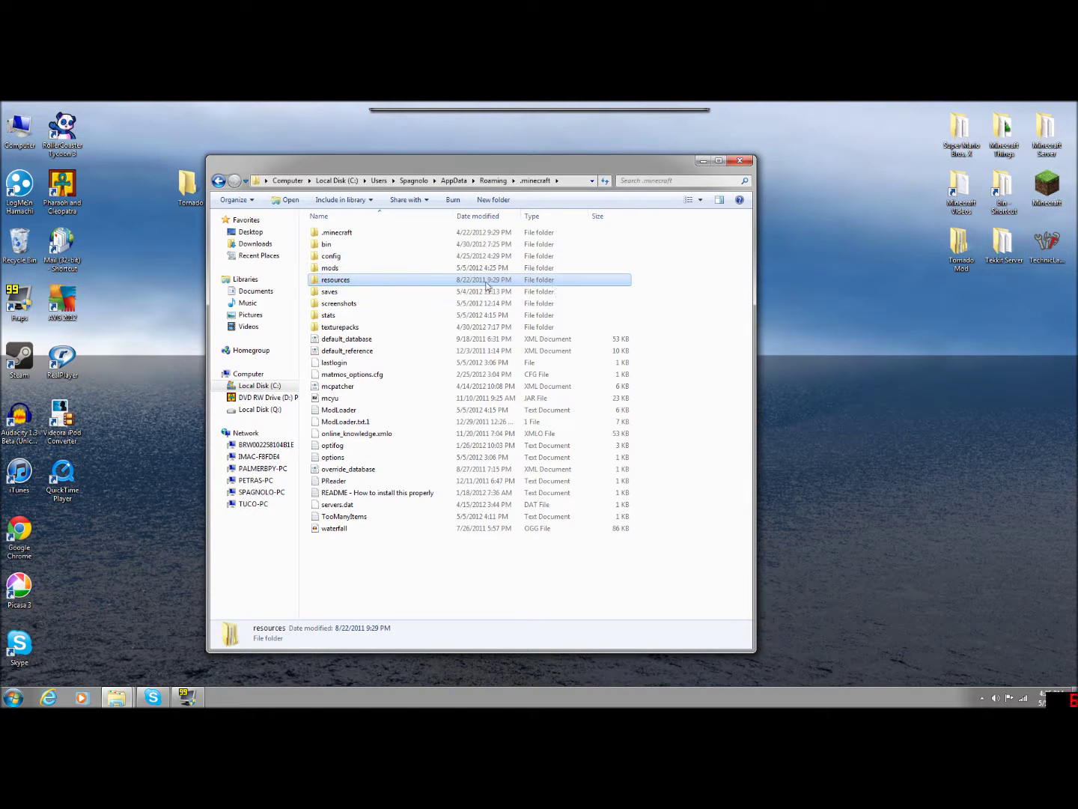
Open .minecraft's config folder and bring up the context menu for mod_Weather.cfg
{"action": "double_click", "coordinate": [331, 257]}
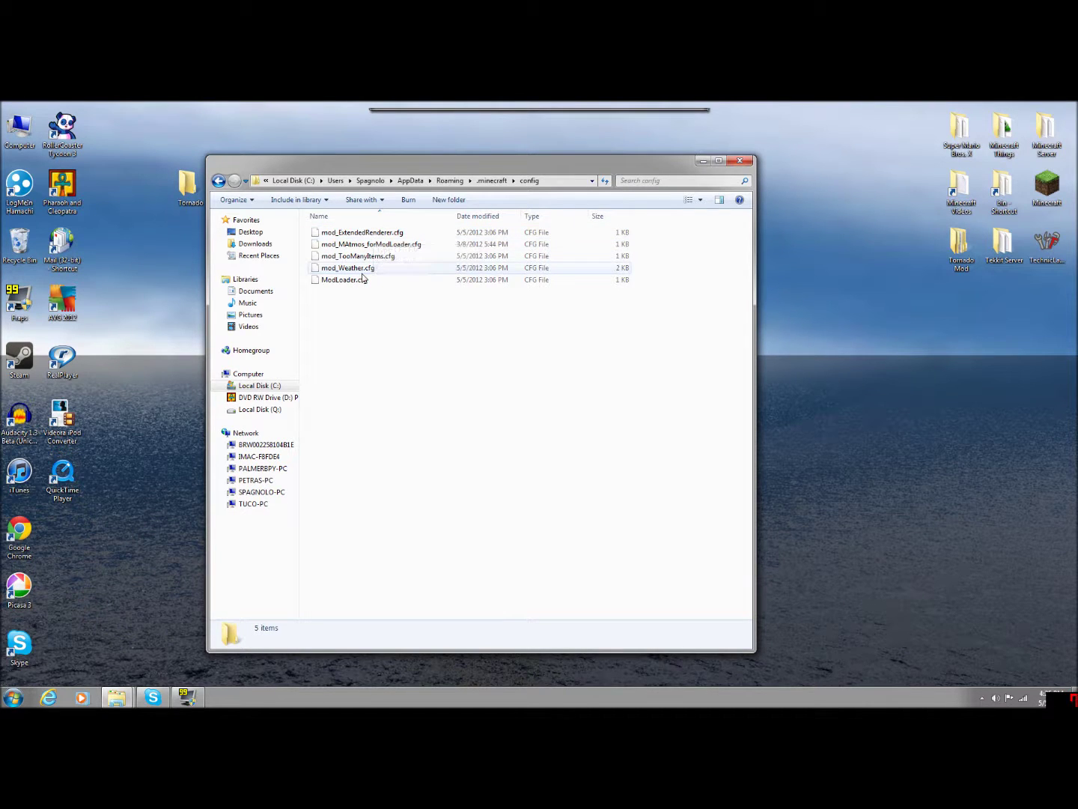
{"action": "right_click", "coordinate": [360, 269]}
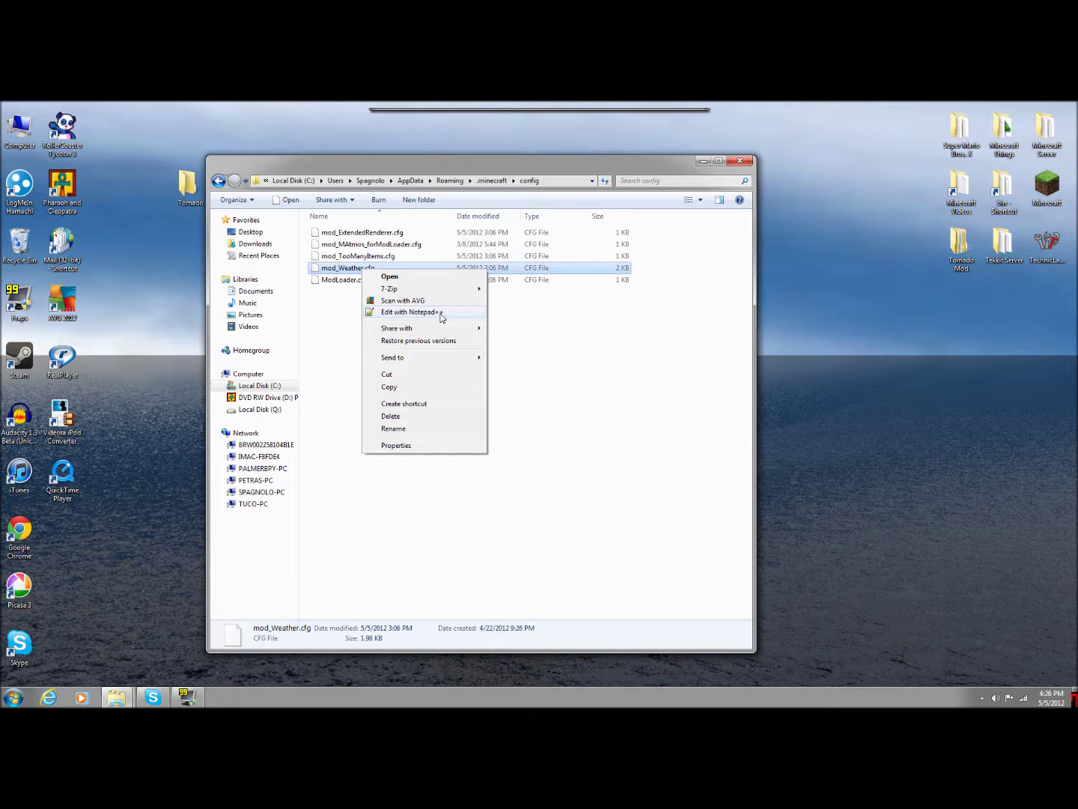
Open mod_Weather.cfg in Notepad++, review settings to line 22 Wind_rarityOfIncrease, then view mod_ExtendedRenderer.cfg
{"action": "left_click", "coordinate": [412, 312]}
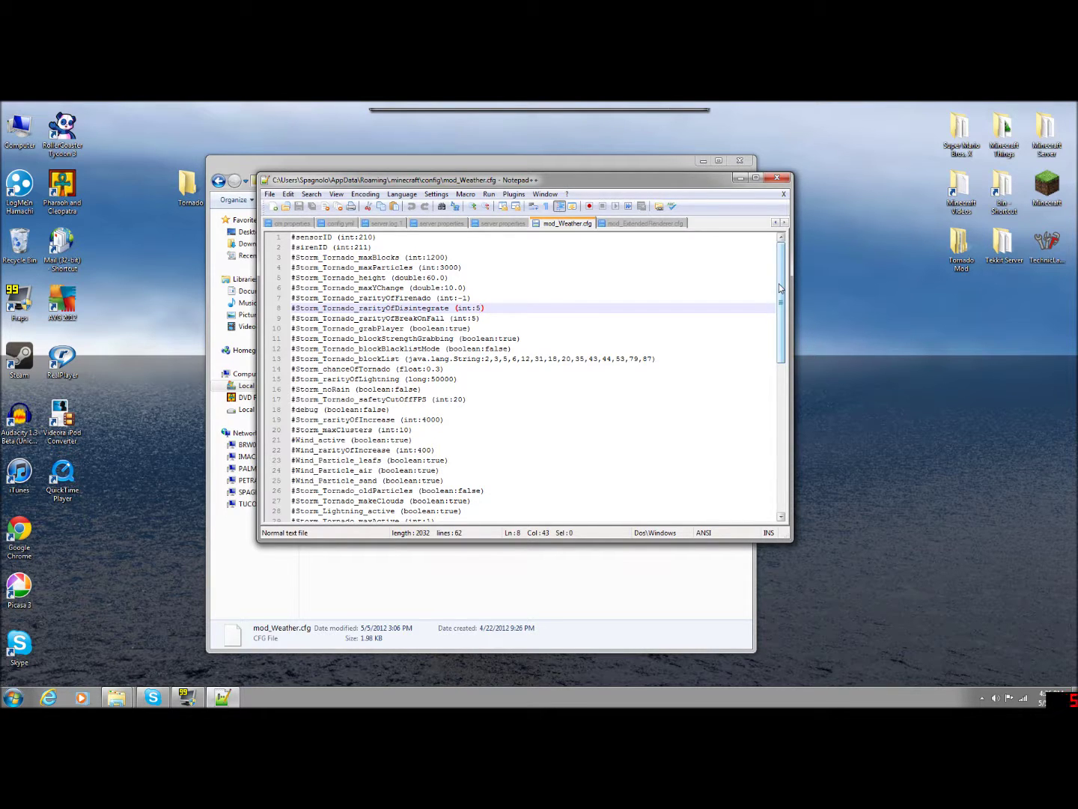
{"action": "scroll", "coordinate": [779, 288], "scroll_direction": "down", "scroll_amount": 5}
{"action": "scroll", "coordinate": [777, 293], "scroll_direction": "up", "scroll_amount": 5}
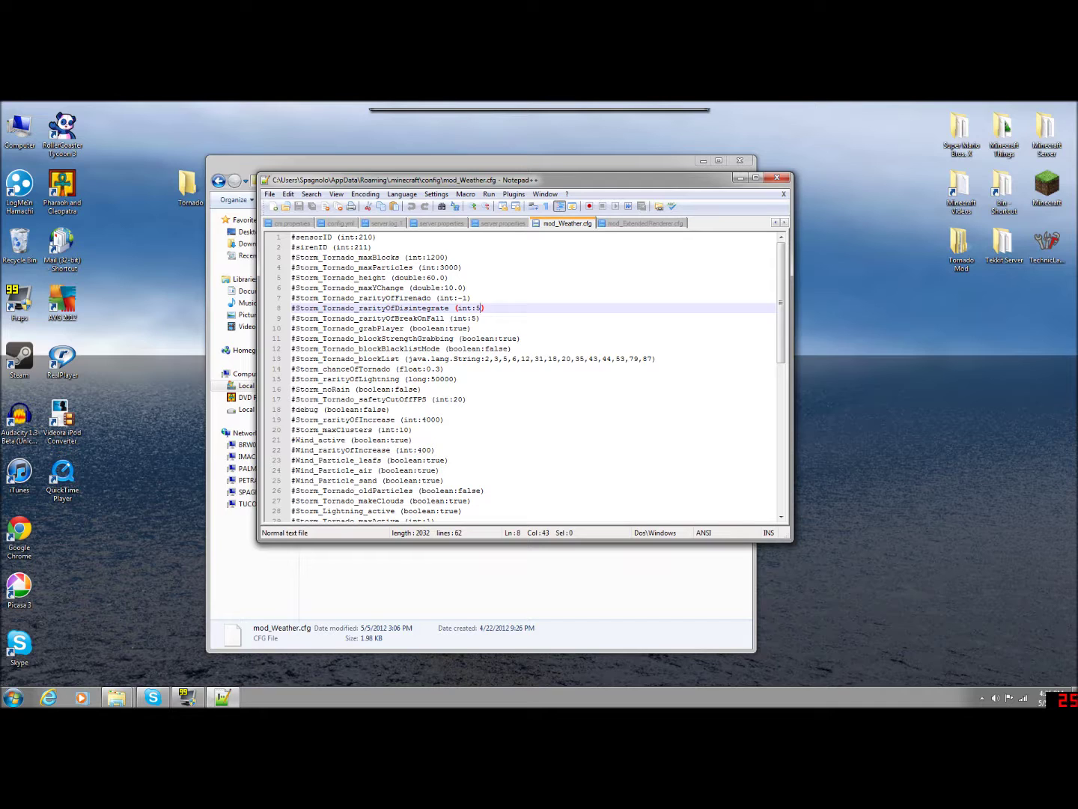
{"action": "left_click", "coordinate": [420, 449]}
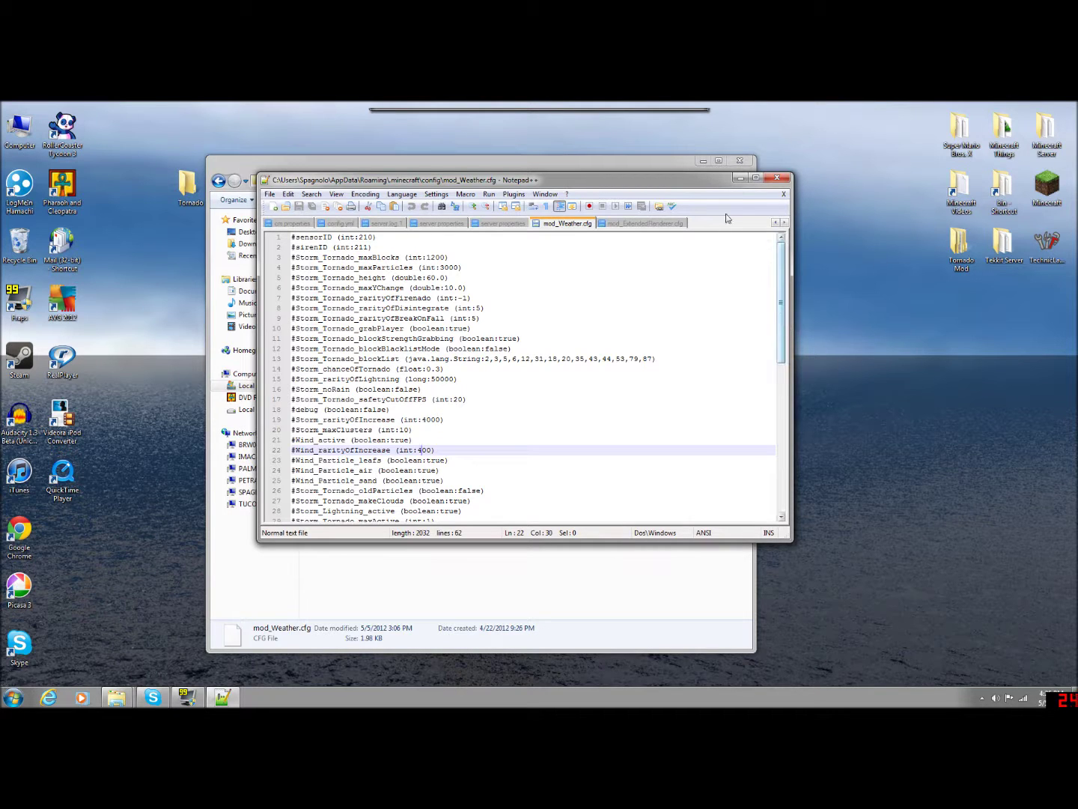
{"action": "left_click", "coordinate": [653, 223]}
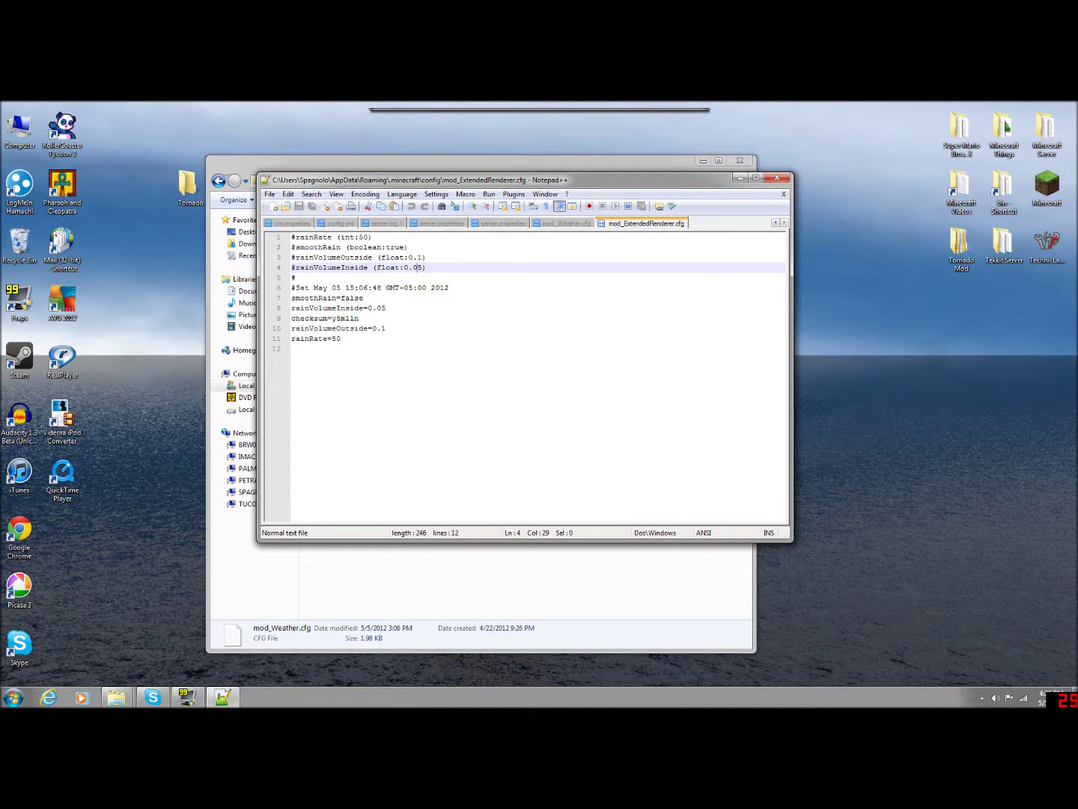
Close Notepad++, return Explorer to .minecraft, then close the Explorer window
{"action": "left_click", "coordinate": [776, 179]}
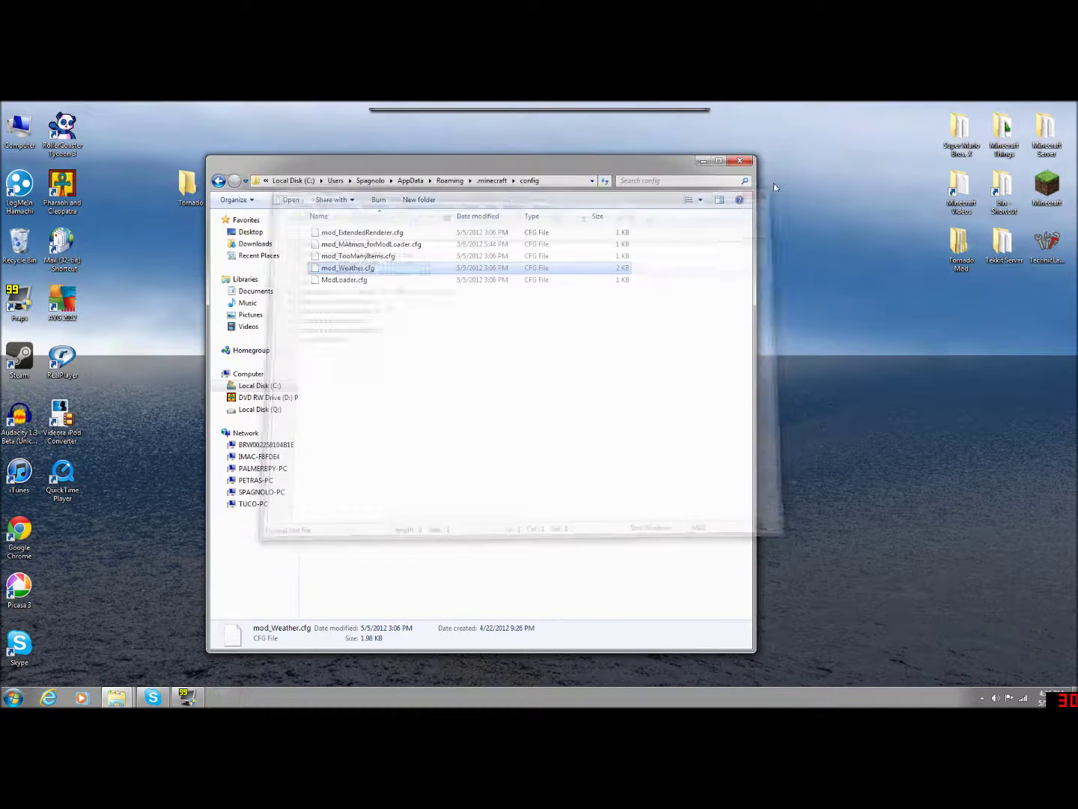
{"action": "left_click", "coordinate": [218, 181]}
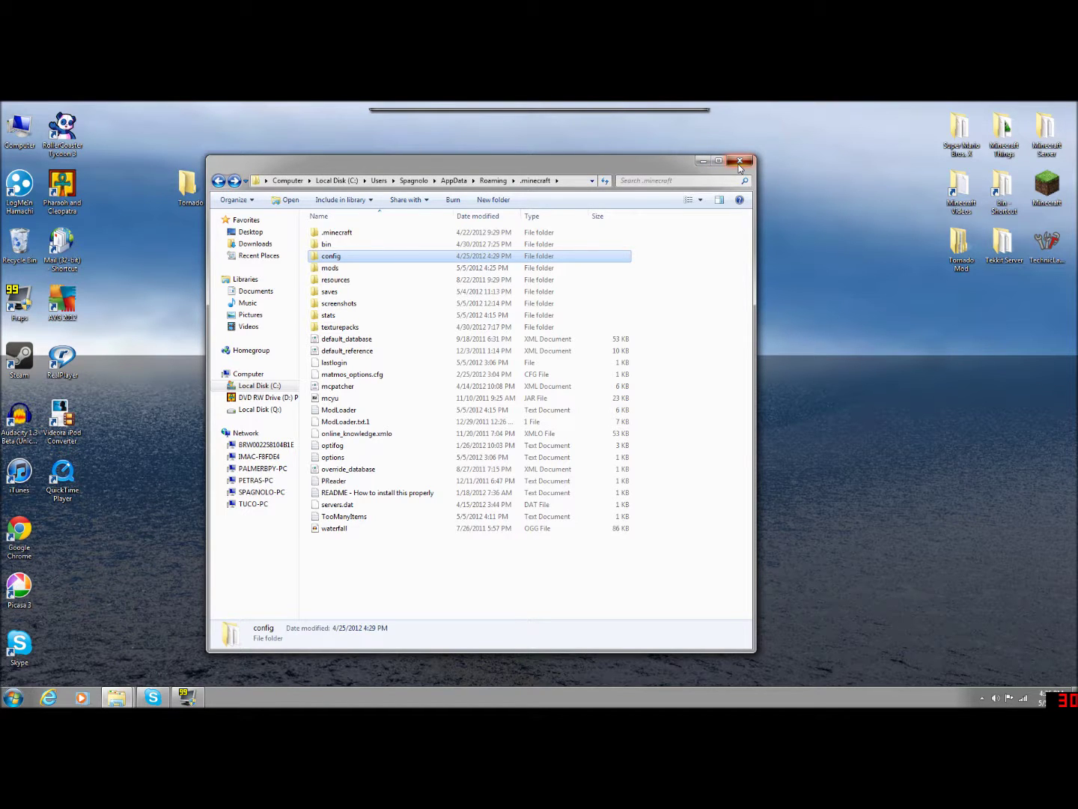
{"action": "left_click", "coordinate": [738, 164]}
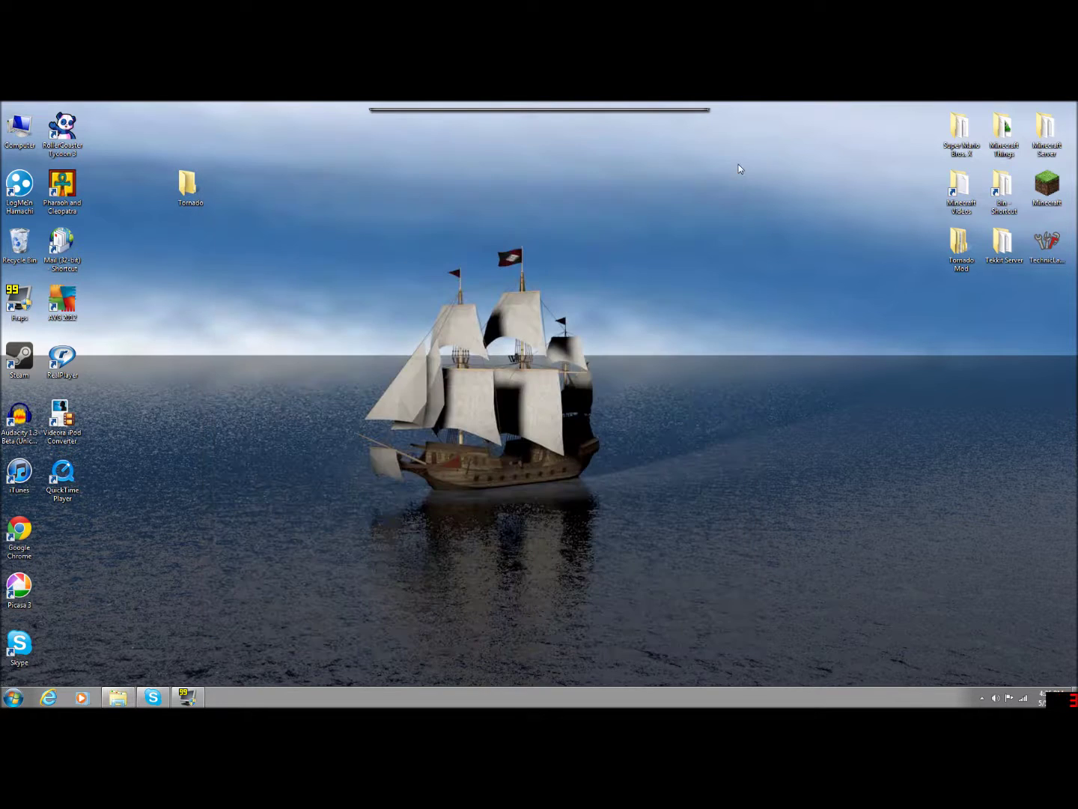